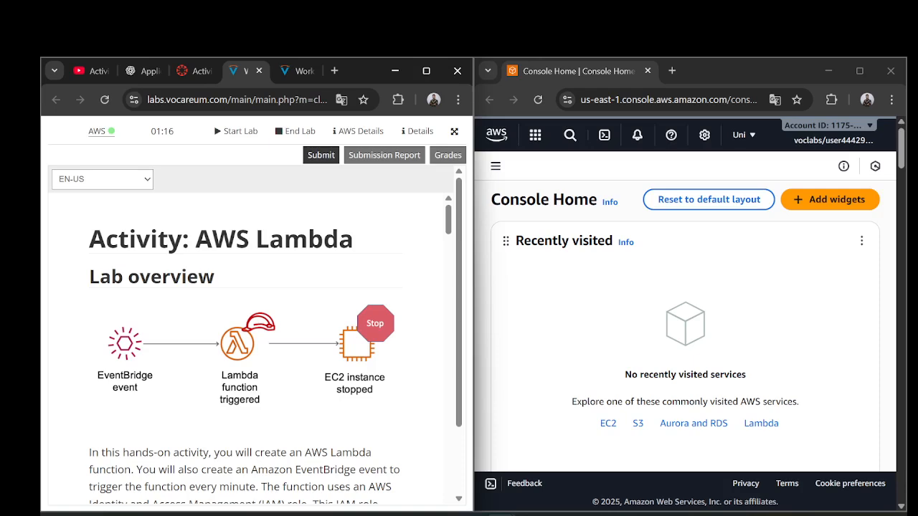
Go to Task 1 in the lab instructions and open the Lambda service by searching the AWS console for "lambda".
scroll(244, 344, "down", 10)
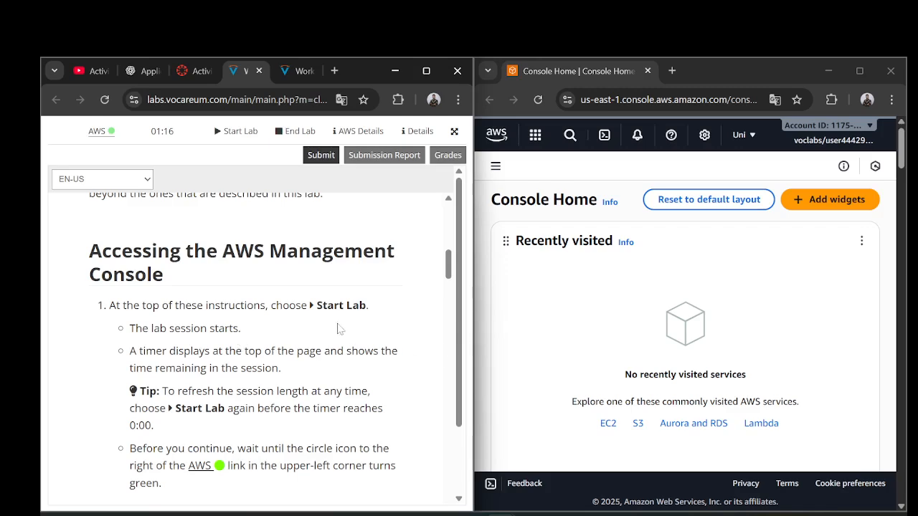
scroll(284, 371, "down", 4)
scroll(219, 362, "down", 6)
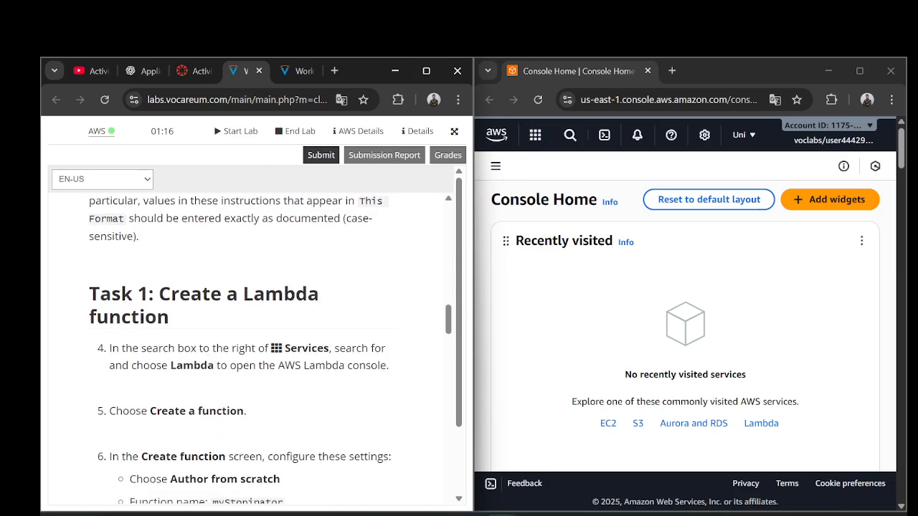
left_click(535, 136)
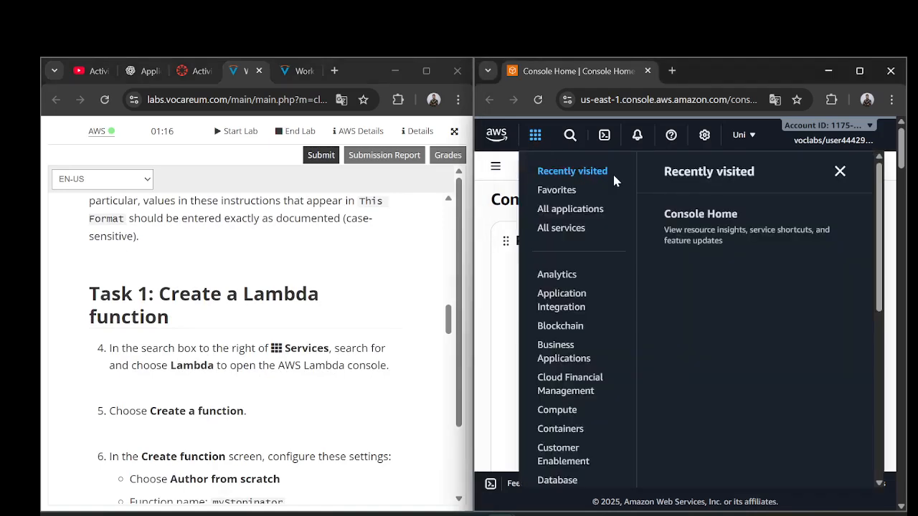
key("alt+s")
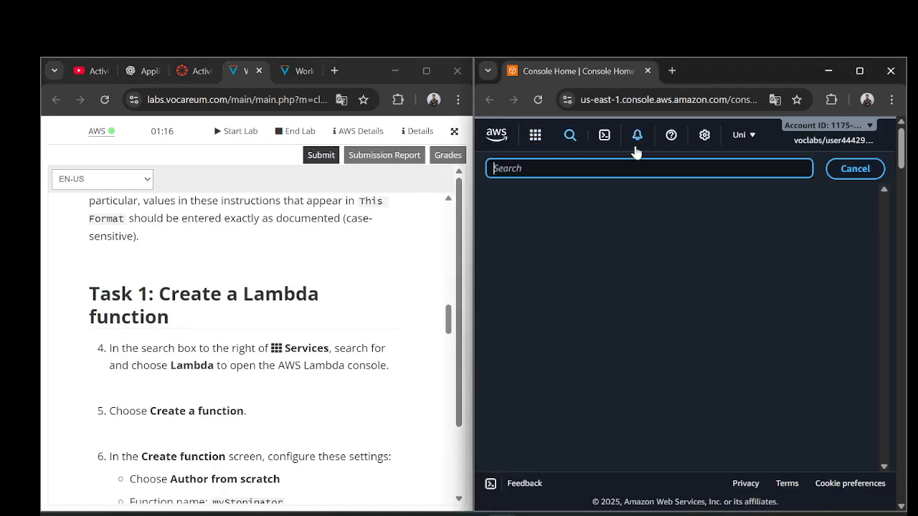
type("la")
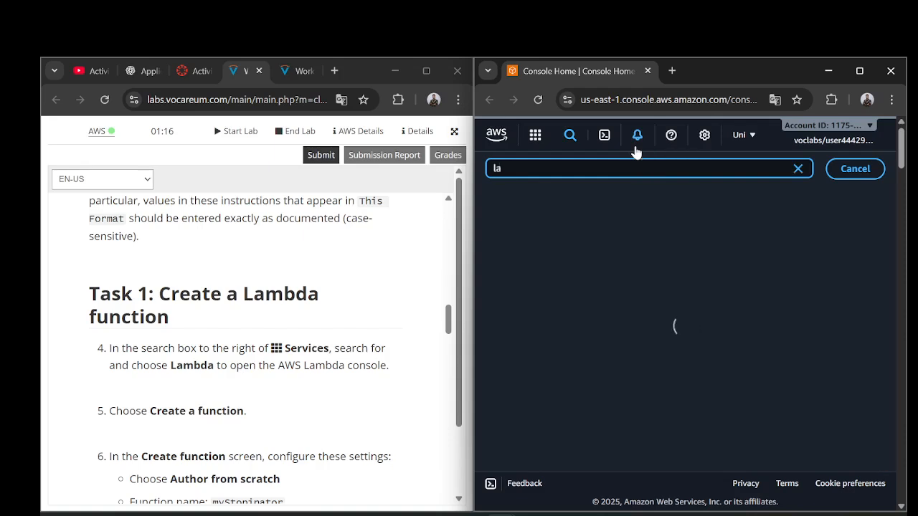
type("m")
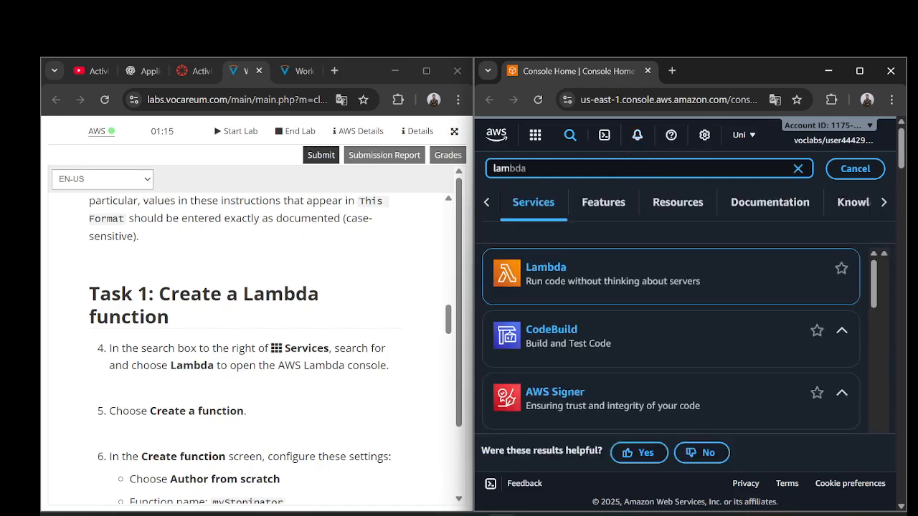
left_click(549, 277)
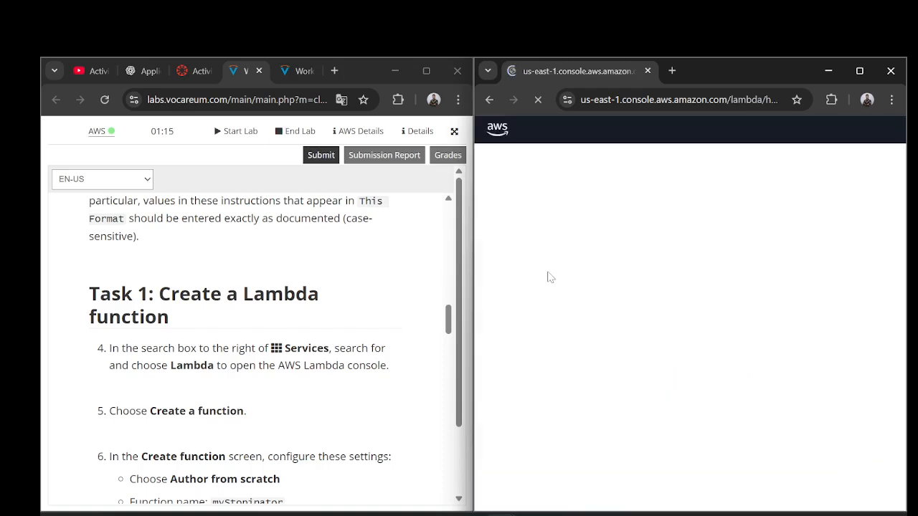
Dismiss the translation prompt and start creating a new function from the AWS Lambda start page.
scroll(241, 259, "down", 1)
scroll(241, 260, "down", 3)
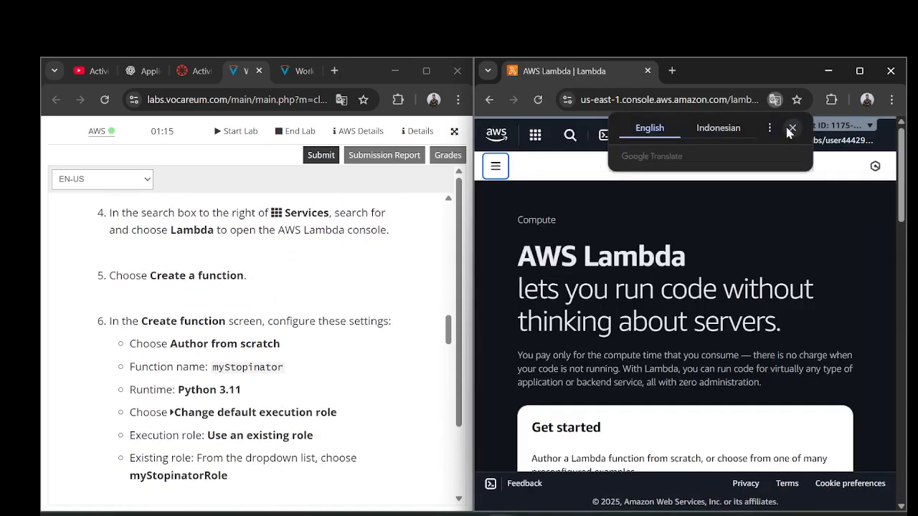
left_click(792, 128)
scroll(706, 245, "down", 2)
scroll(729, 231, "down", 2)
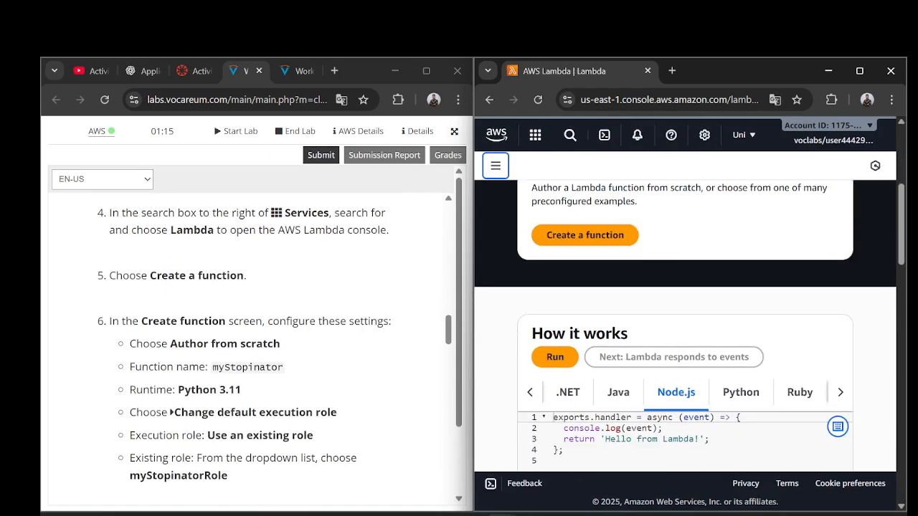
scroll(273, 364, "up", 1)
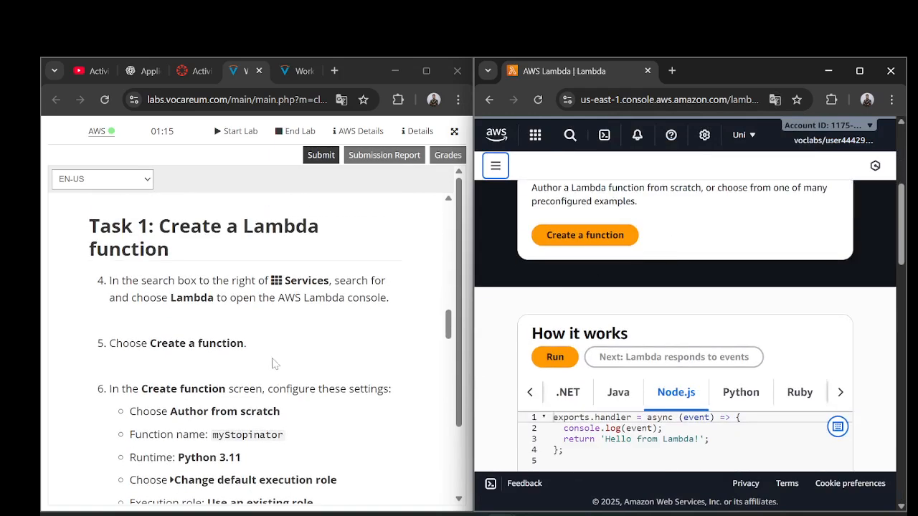
left_click(585, 235)
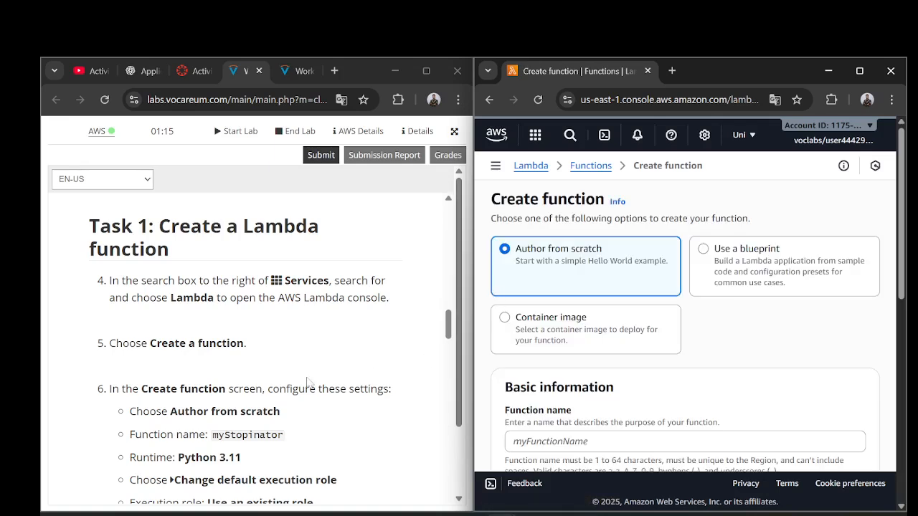
Copy the function name myStopinator from the lab instructions and enter it as the new function's name.
scroll(351, 370, "down", 1)
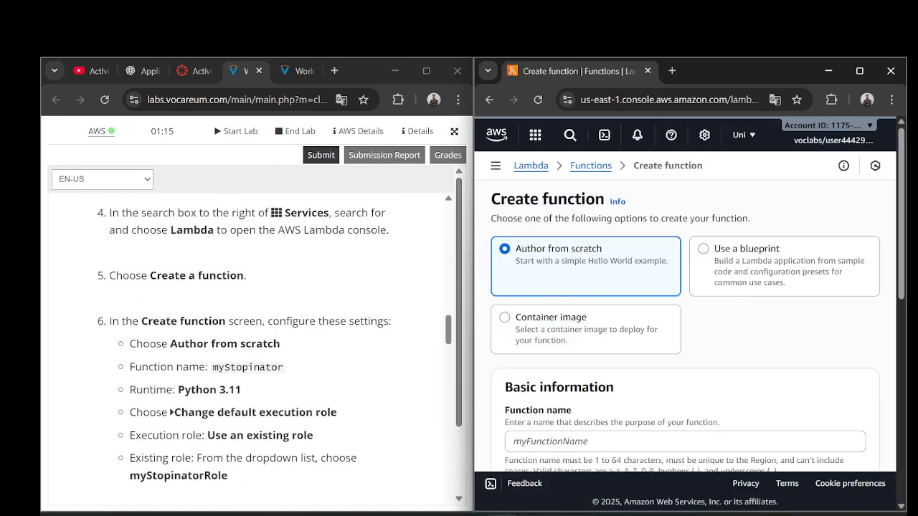
scroll(507, 325, "down", 1)
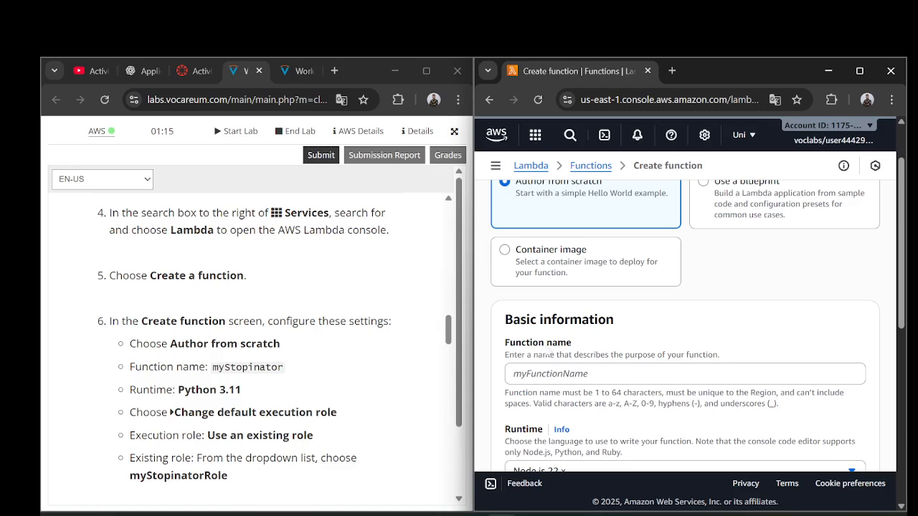
left_click_drag(213, 368, 296, 367)
right_click(295, 367)
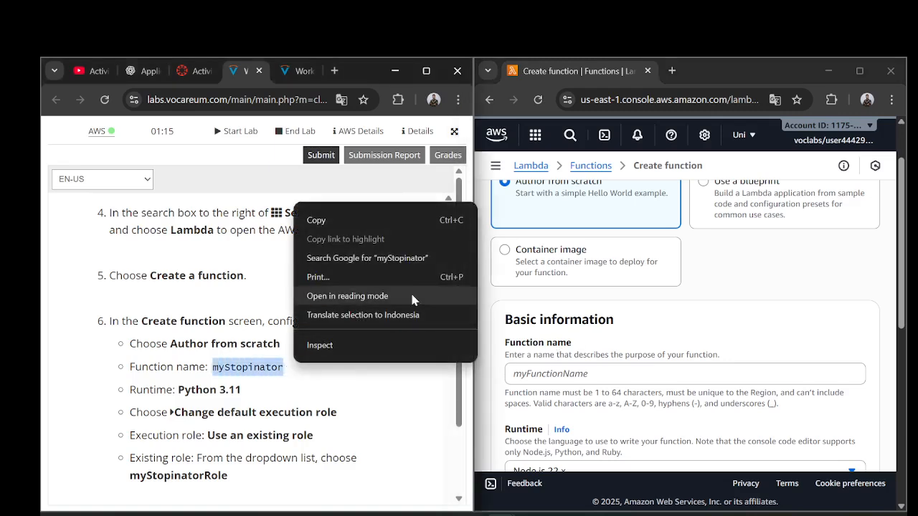
left_click(410, 221)
left_click(552, 373)
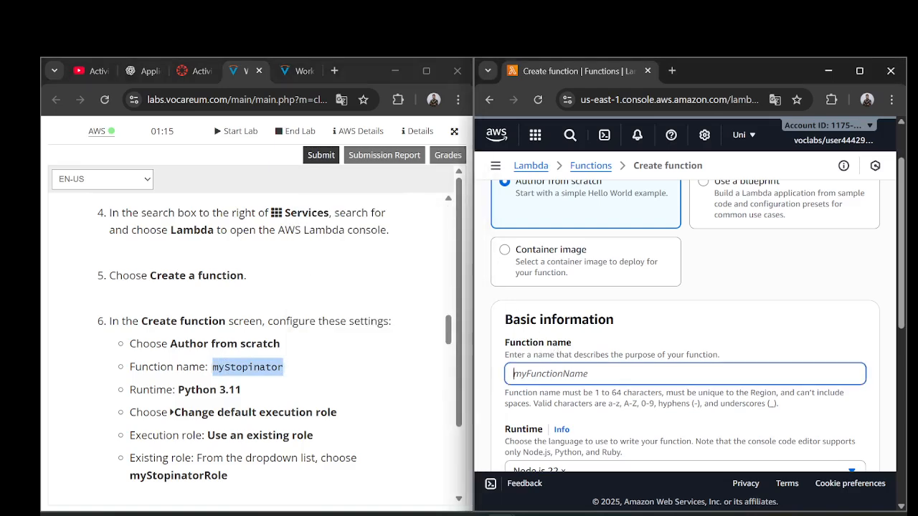
key("ctrl+v")
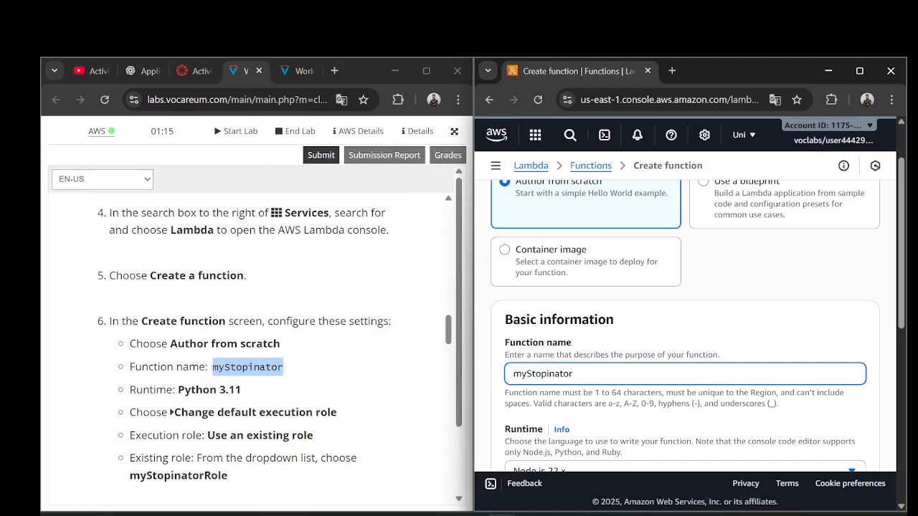
Set the function's runtime to Python 3.11.
scroll(645, 323, "down", 2)
scroll(304, 384, "down", 1)
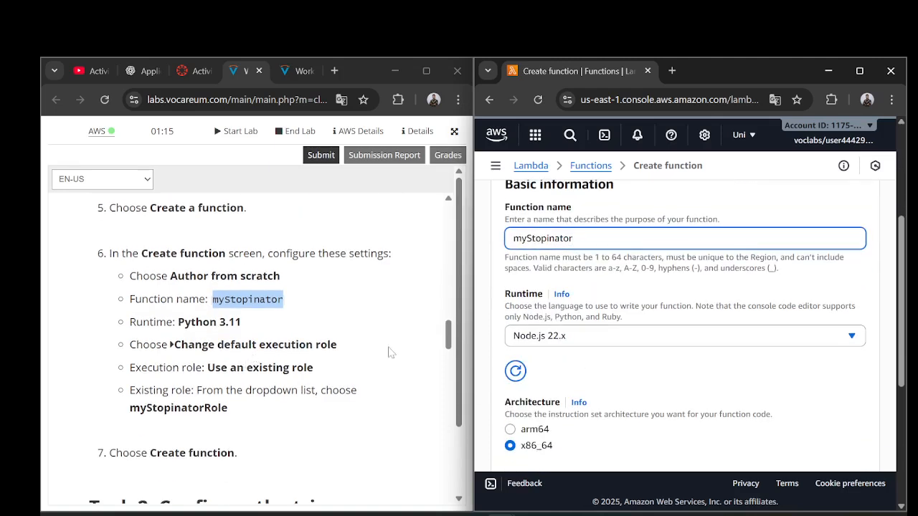
left_click(639, 345)
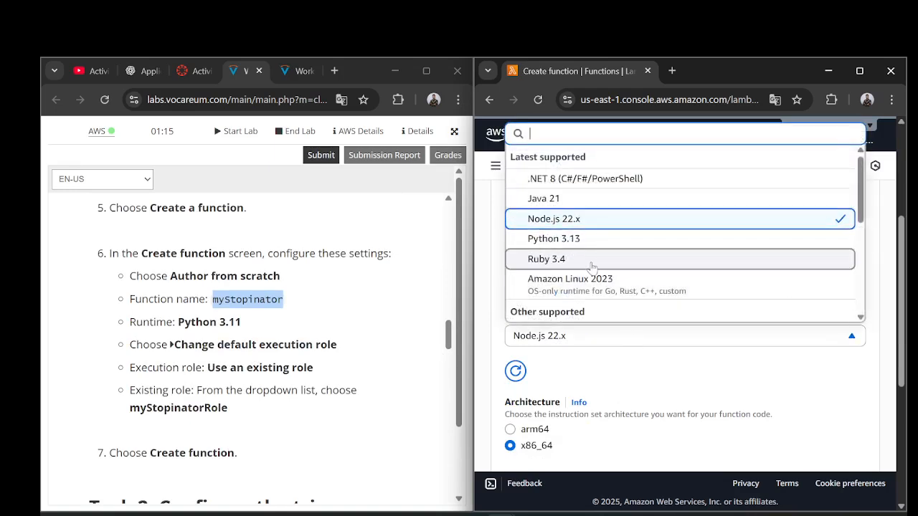
scroll(590, 266, "down", 2)
scroll(592, 265, "up", 2)
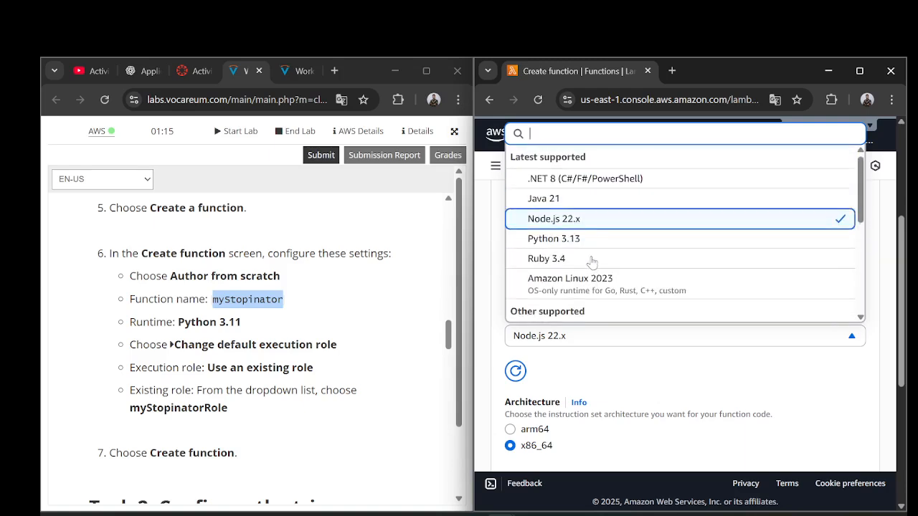
type("pyt")
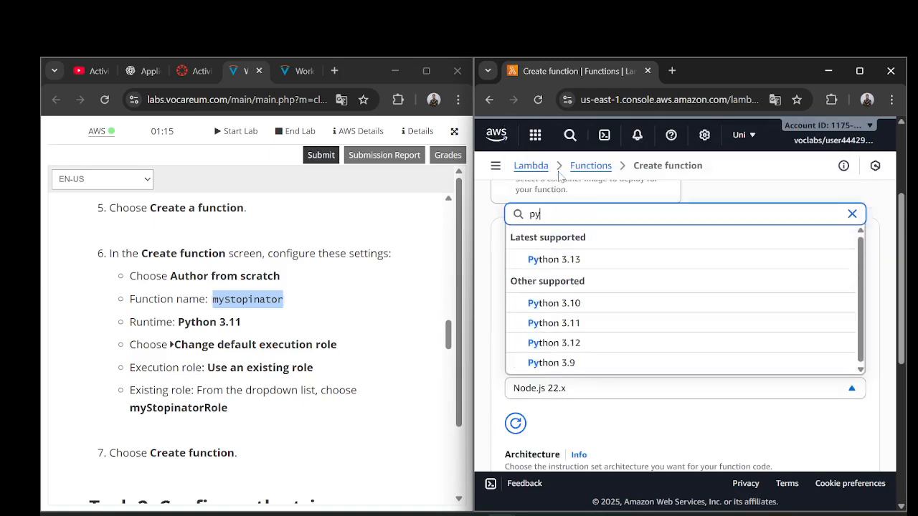
left_click(588, 324)
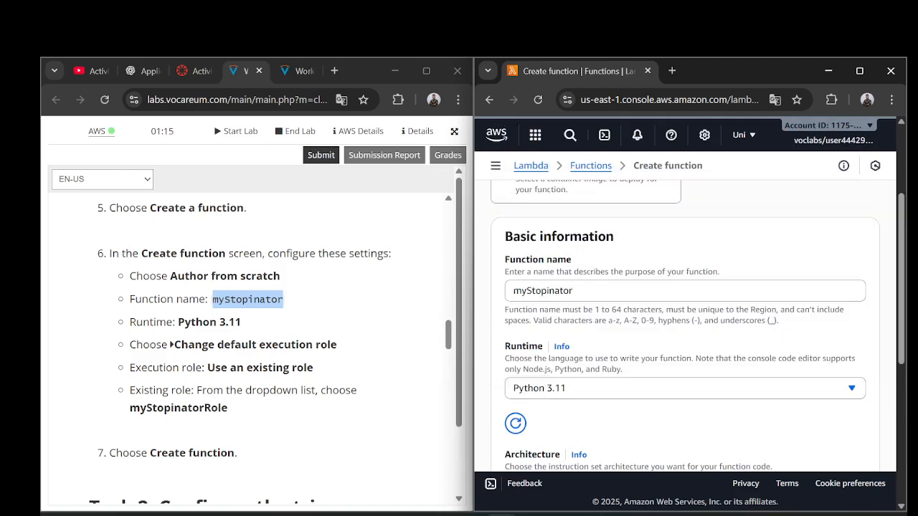
Change the default execution role to use an existing role and choose myStopinatorRole.
scroll(685, 322, "down", 3)
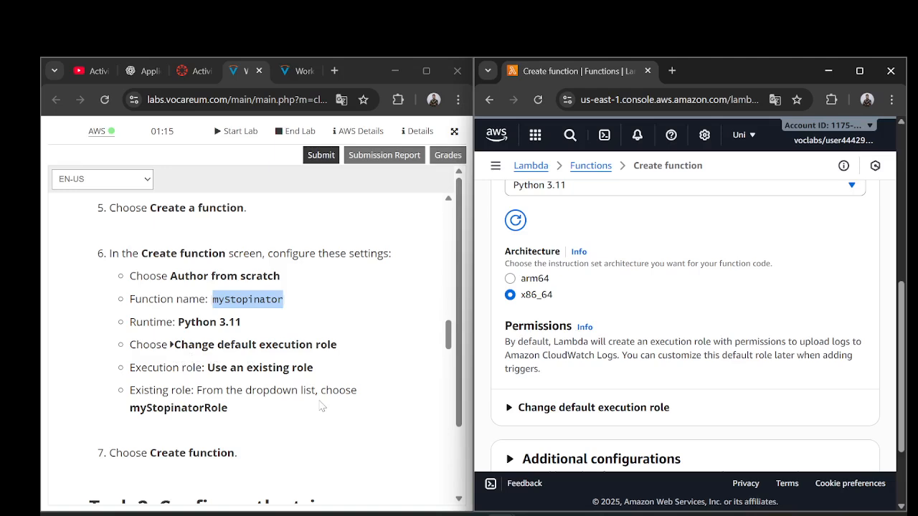
left_click(611, 408)
scroll(611, 408, "down", 1)
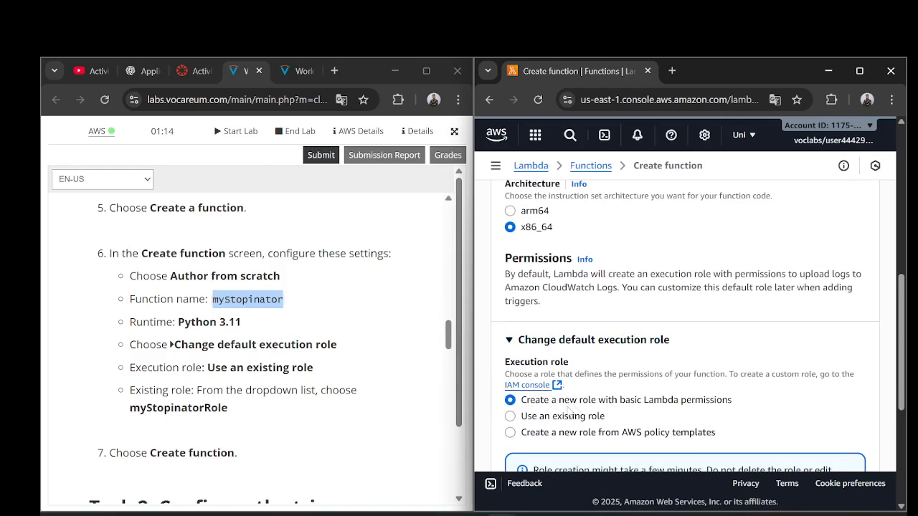
scroll(557, 413, "down", 1)
left_click(570, 352)
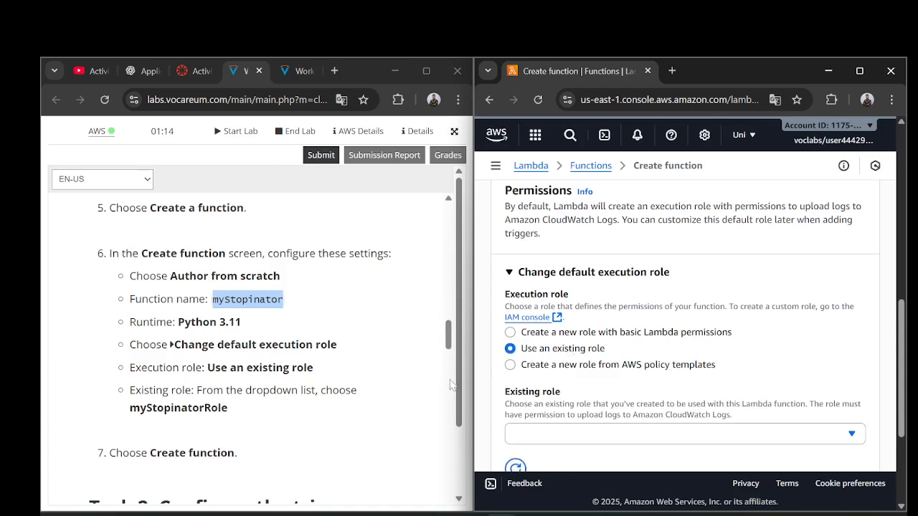
scroll(586, 381, "down", 1)
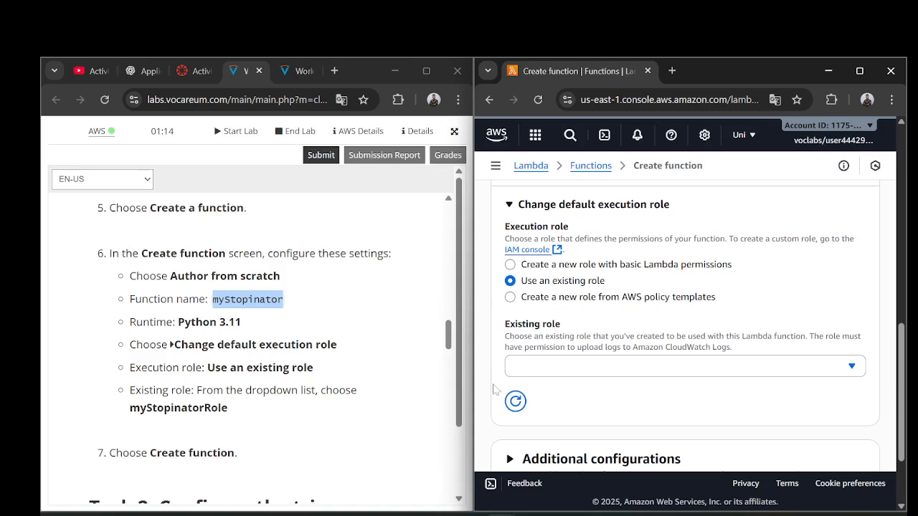
left_click(567, 371)
left_click(568, 413)
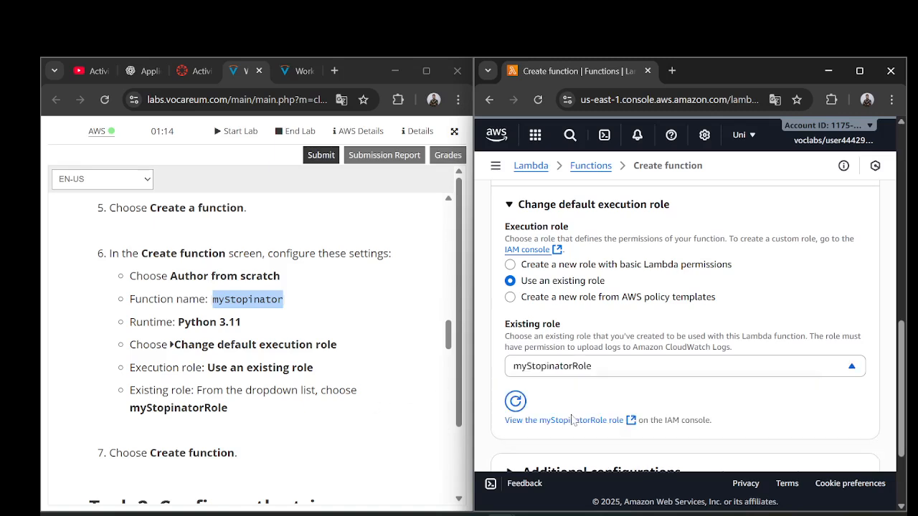
Create the myStopinator function with the configured settings.
scroll(601, 386, "down", 1)
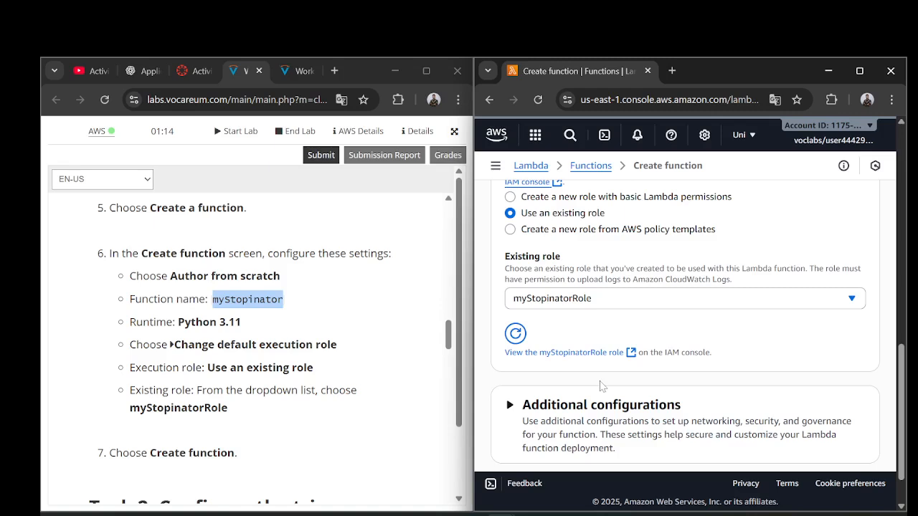
scroll(601, 386, "down", 1)
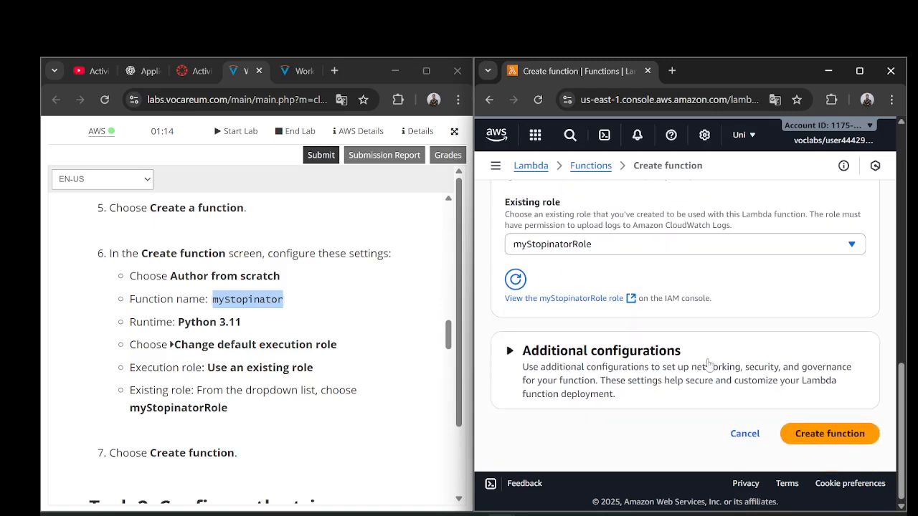
left_click(858, 438)
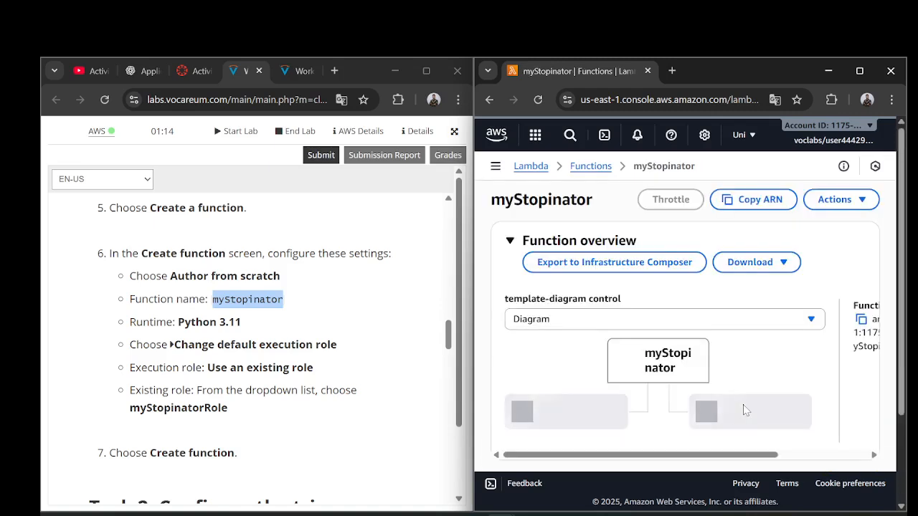
Read the introduction to Task 2, Configure the trigger, in the lab instructions.
scroll(731, 380, "down", 2)
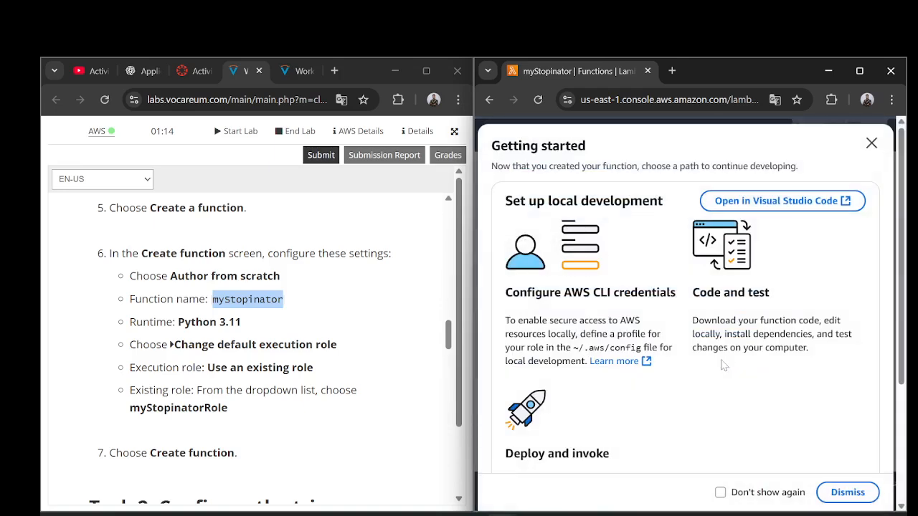
scroll(251, 351, "down", 3)
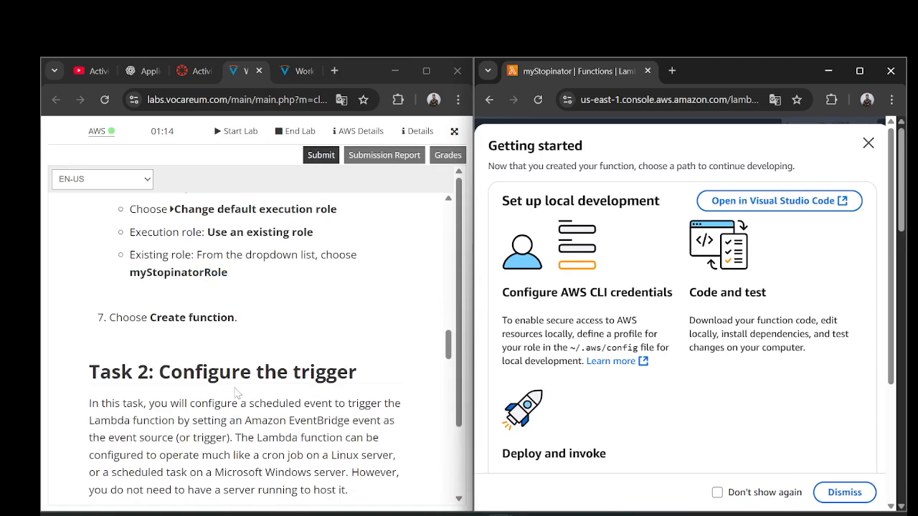
scroll(241, 390, "down", 2)
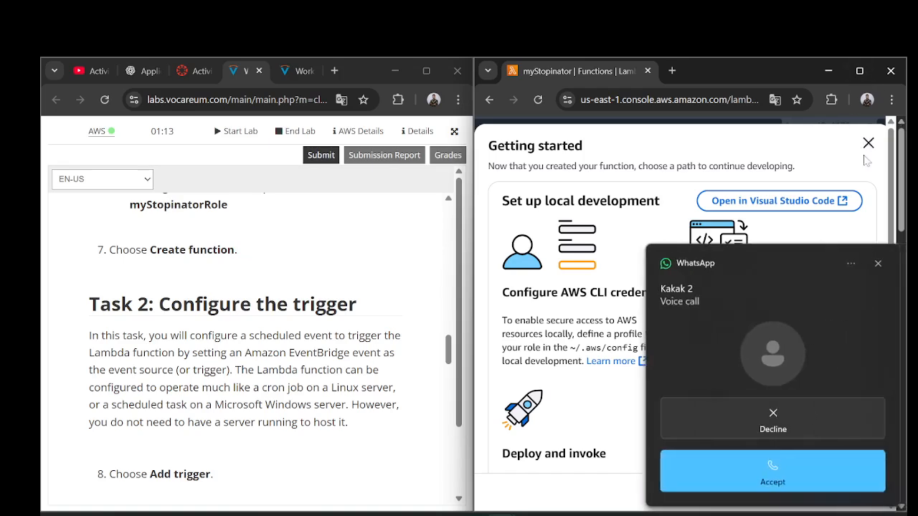
left_click(878, 264)
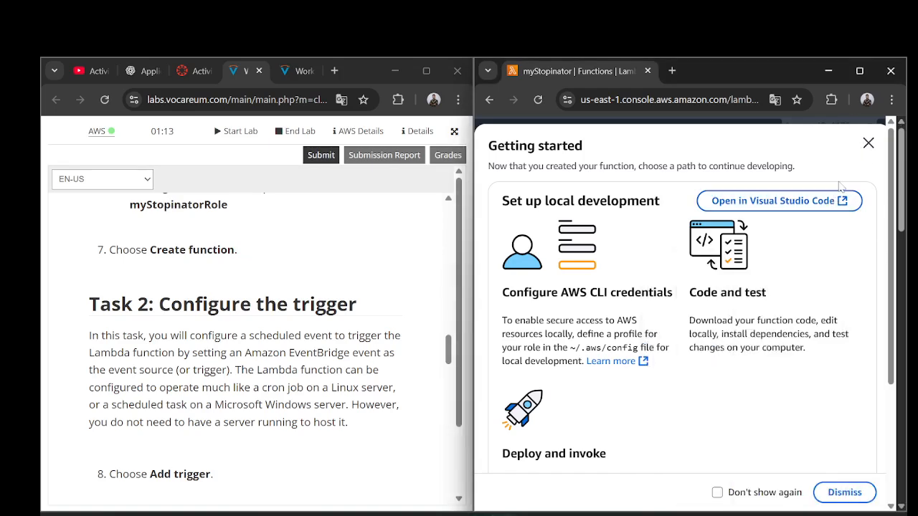
left_click(620, 515)
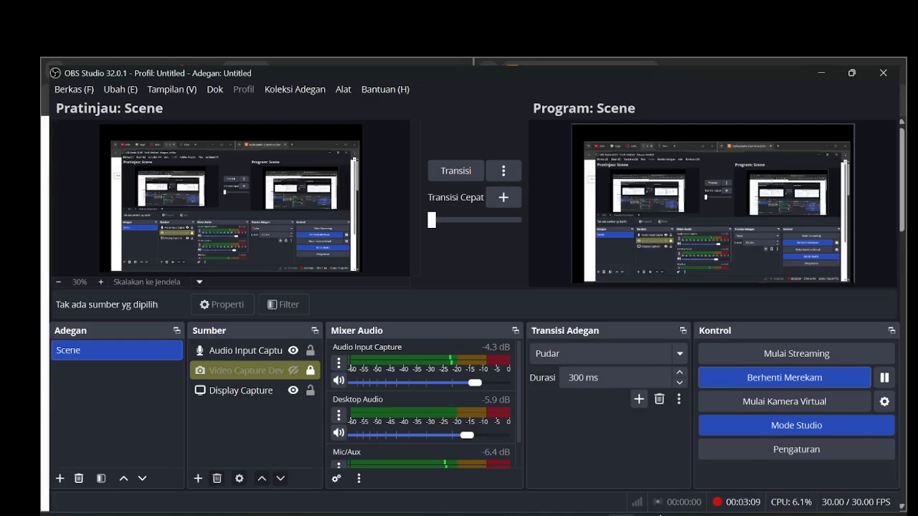
left_click(828, 65)
Read lab steps 8 to 10 on adding the EventBridge trigger and its rule settings.
scroll(251, 322, "down", 3)
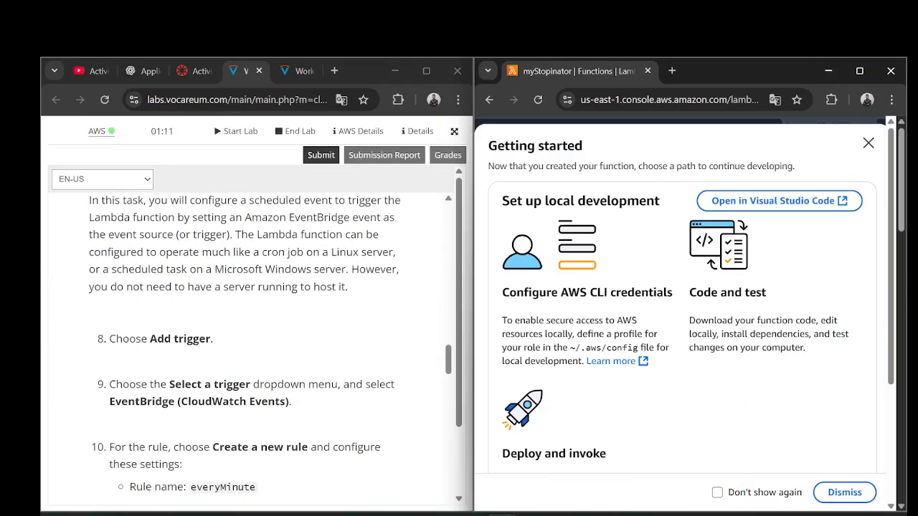
scroll(597, 386, "down", 3)
scroll(599, 387, "up", 1)
scroll(655, 351, "up", 1)
scroll(342, 328, "up", 2)
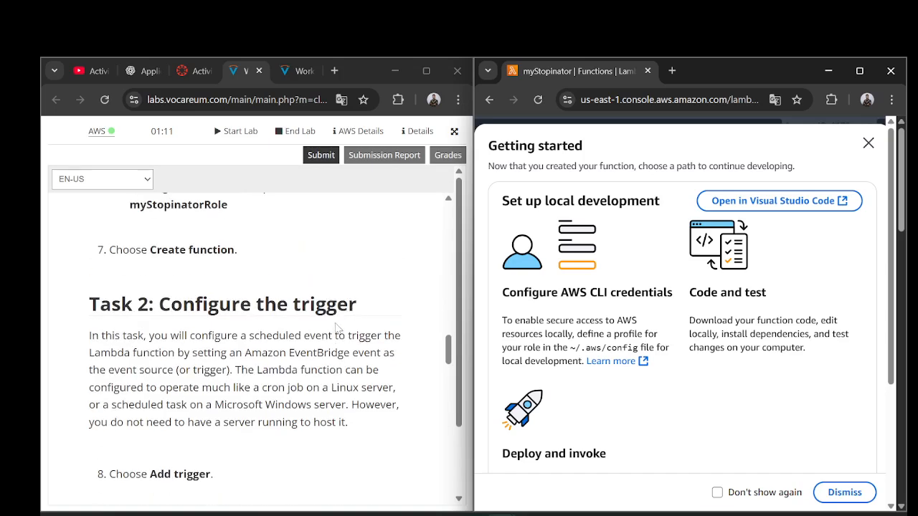
left_click(868, 145)
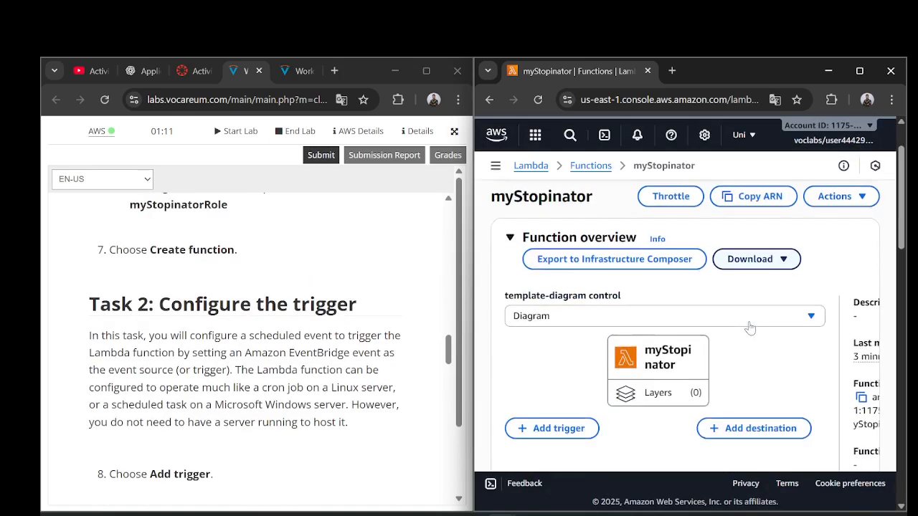
scroll(750, 327, "down", 2)
left_click(579, 294)
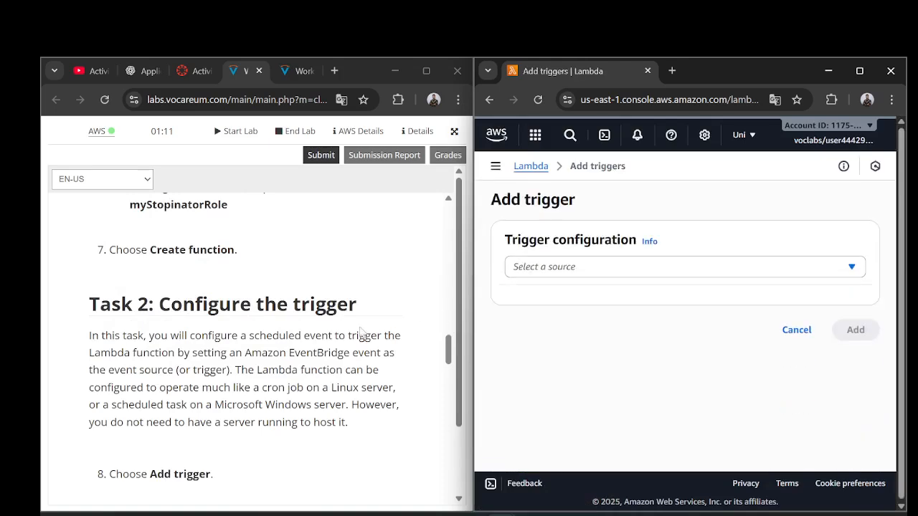
scroll(251, 344, "down", 1)
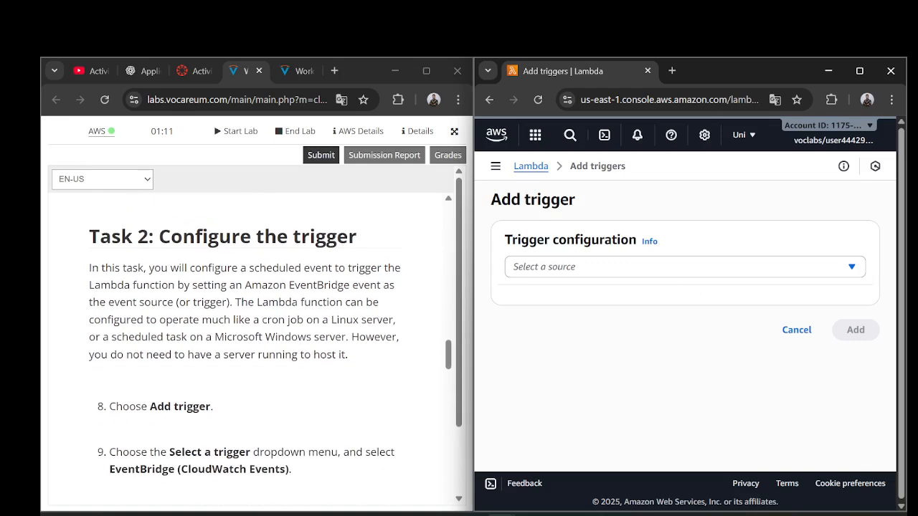
scroll(277, 345, "down", 1)
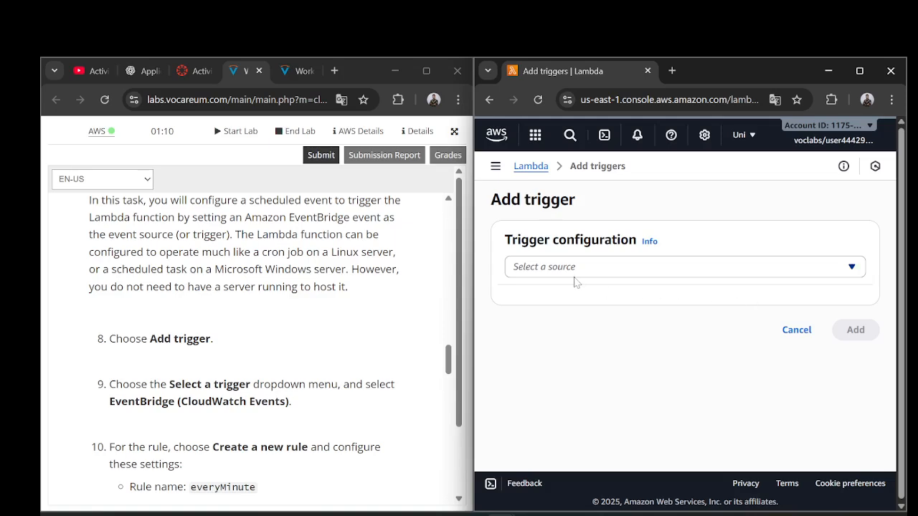
left_click(631, 265)
left_click(633, 271)
left_click(633, 271)
left_click(633, 271)
left_click(596, 271)
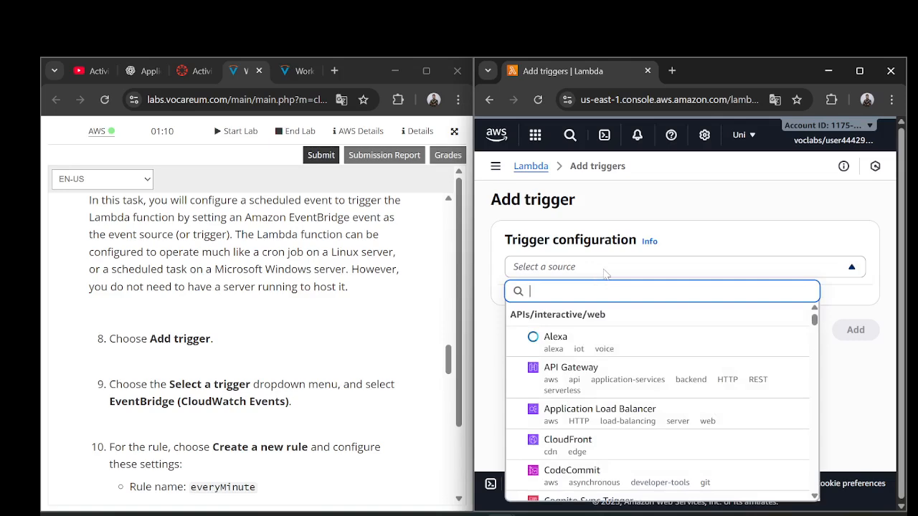
type("E")
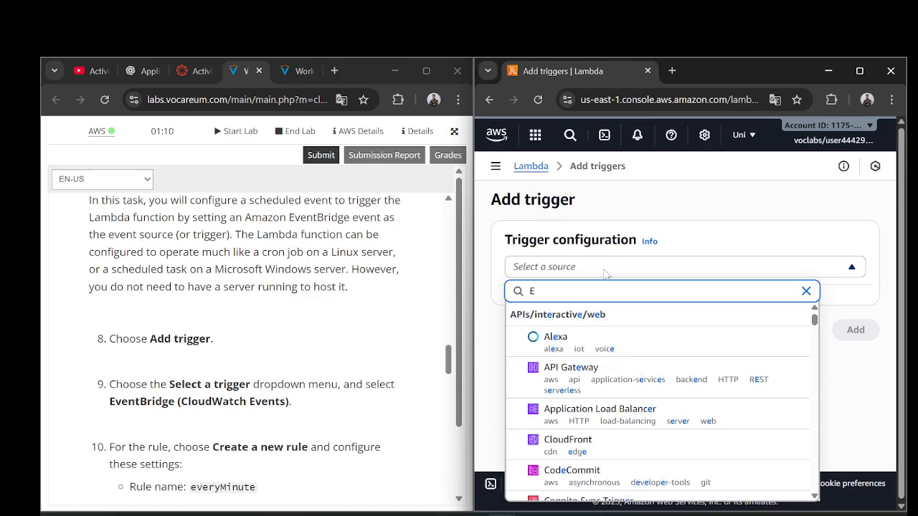
type("VAL")
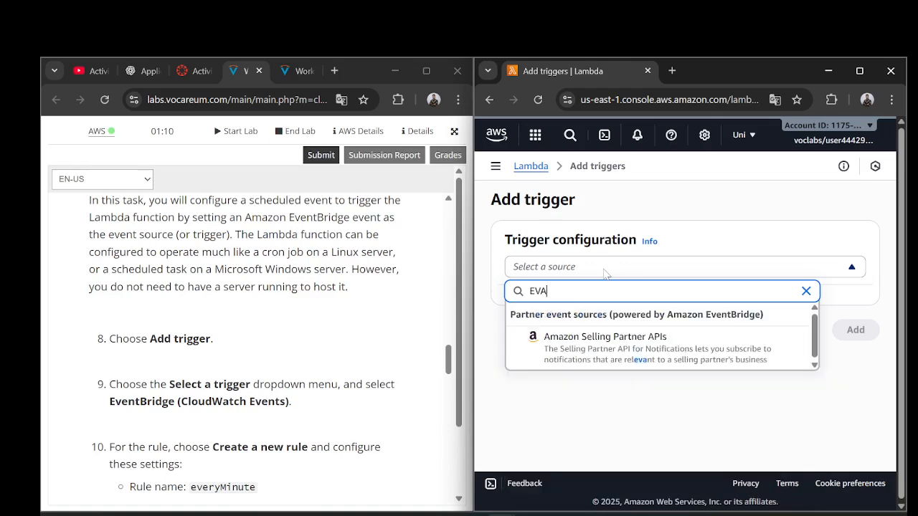
key("BackSpace")
key("BackSpace")
key("BackSpace")
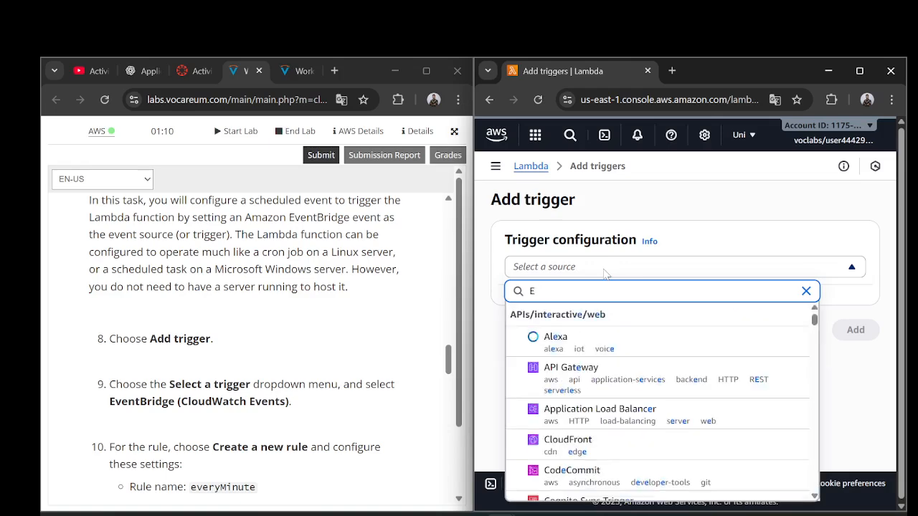
type("e")
key("BackSpace")
type("ve")
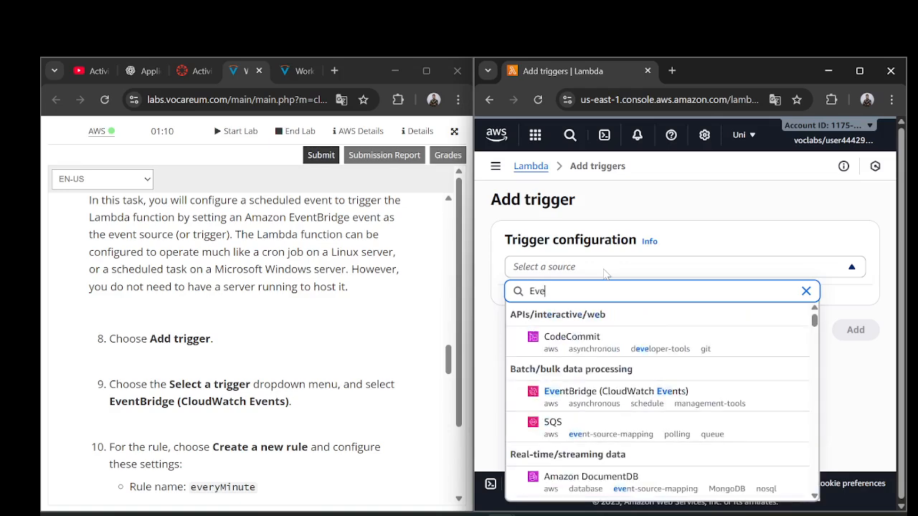
type("n")
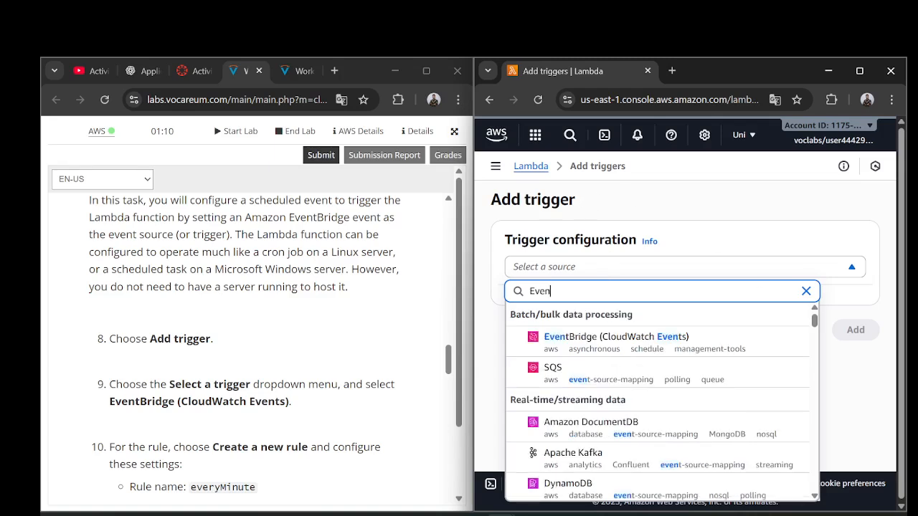
left_click(806, 291)
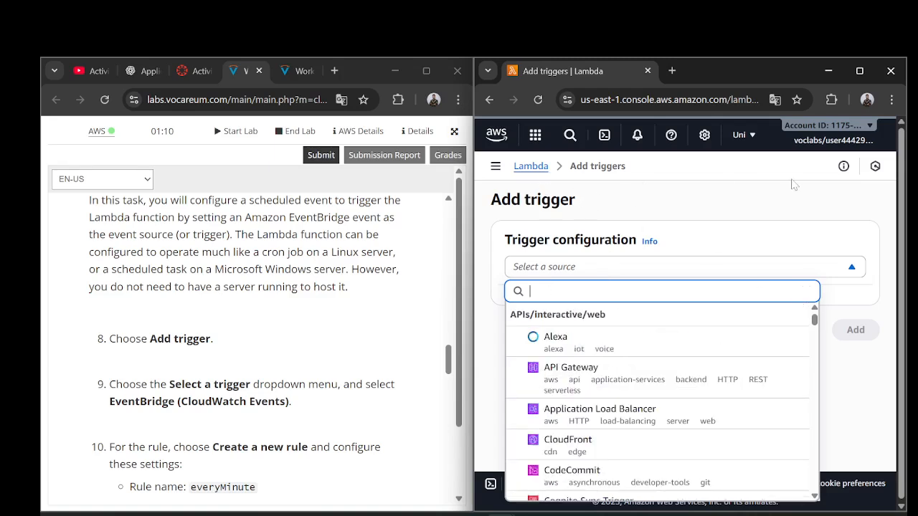
left_click(489, 100)
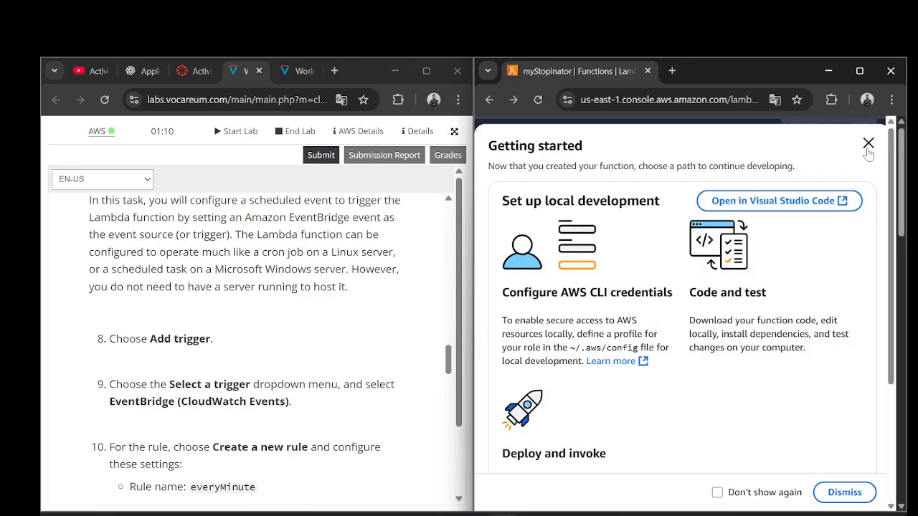
Dismiss the Getting started guide and start adding a myStopinator trigger with EventBridge (CloudWatch Events) as its source.
left_click(867, 145)
scroll(688, 313, "down", 3)
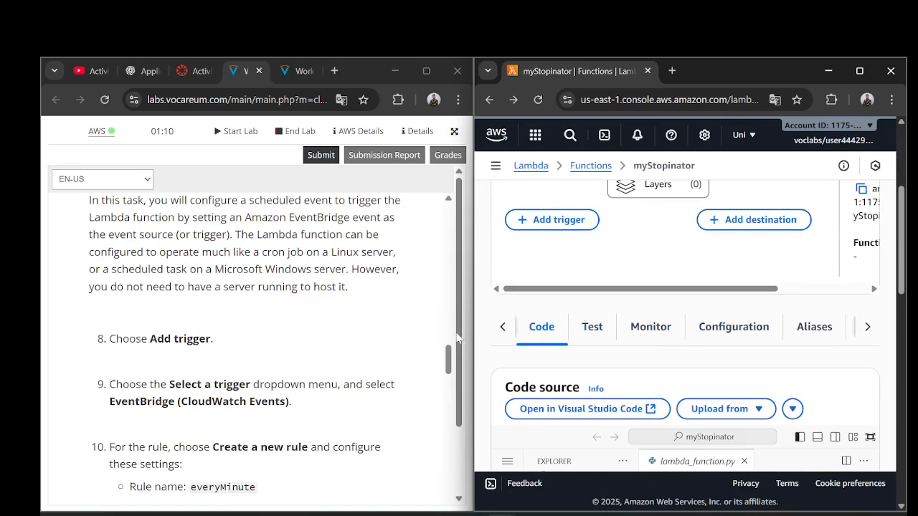
scroll(606, 286, "up", 1)
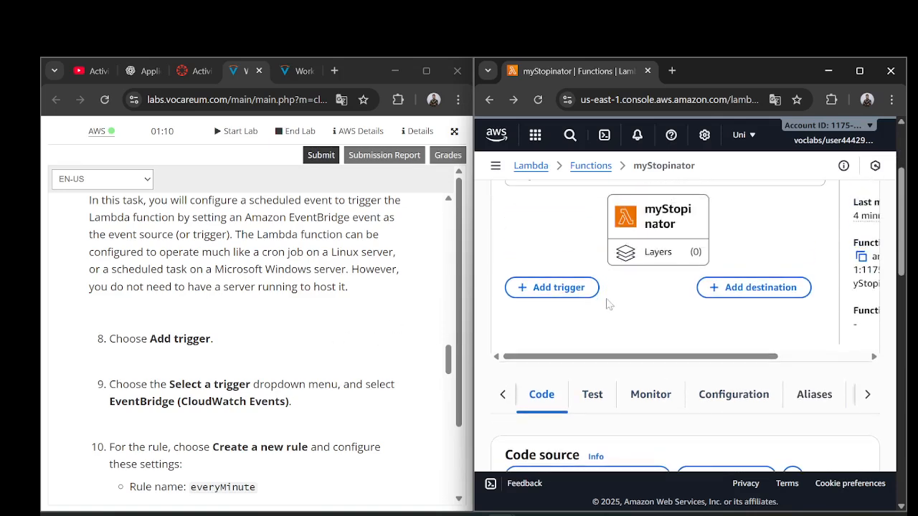
left_click(566, 287)
left_click(592, 267)
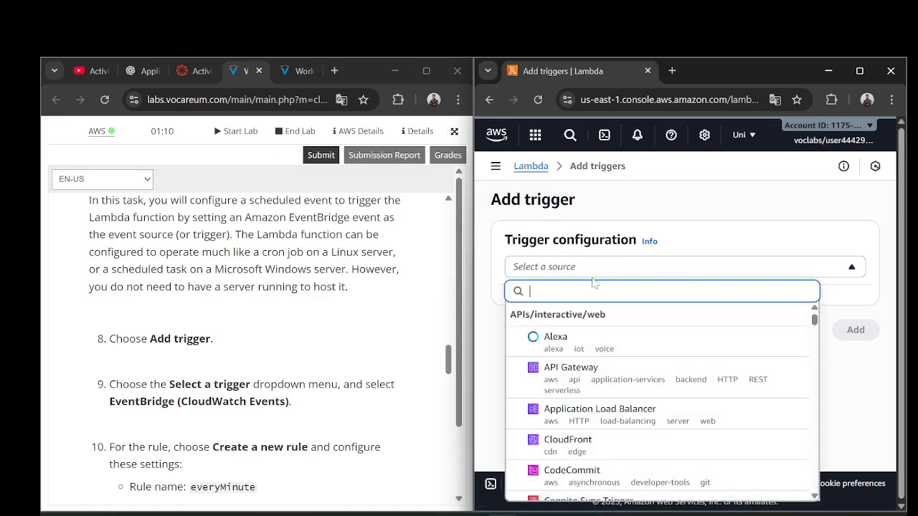
type("Even")
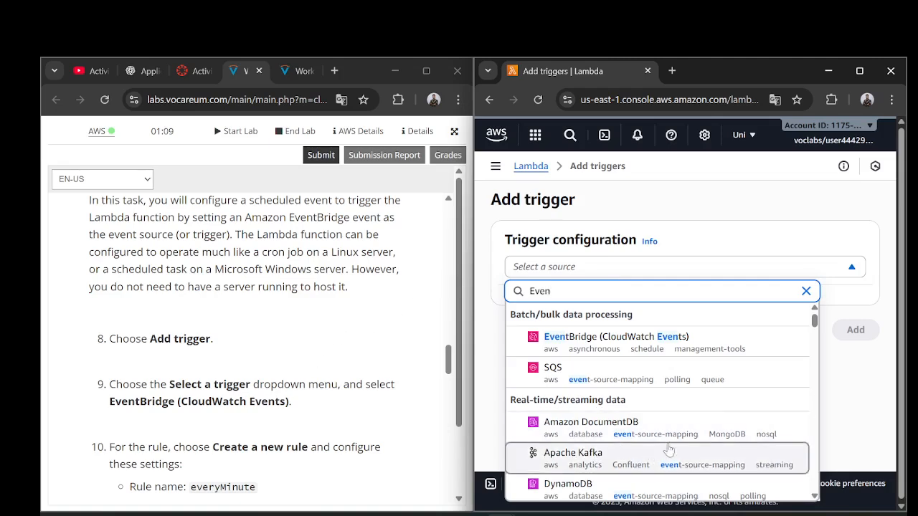
left_click(721, 341)
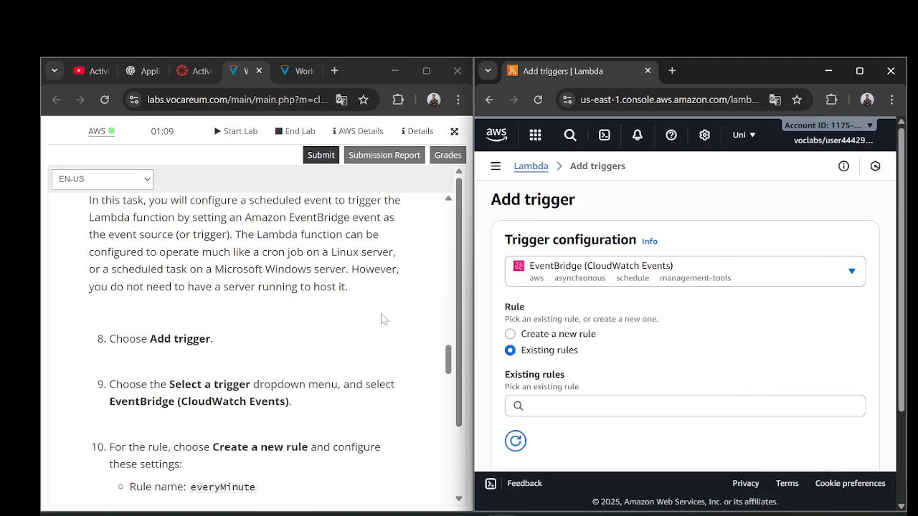
Choose to create a new rule for the trigger and name it everyMinute, as given in the lab instructions.
scroll(382, 319, "down", 1)
scroll(601, 350, "down", 2)
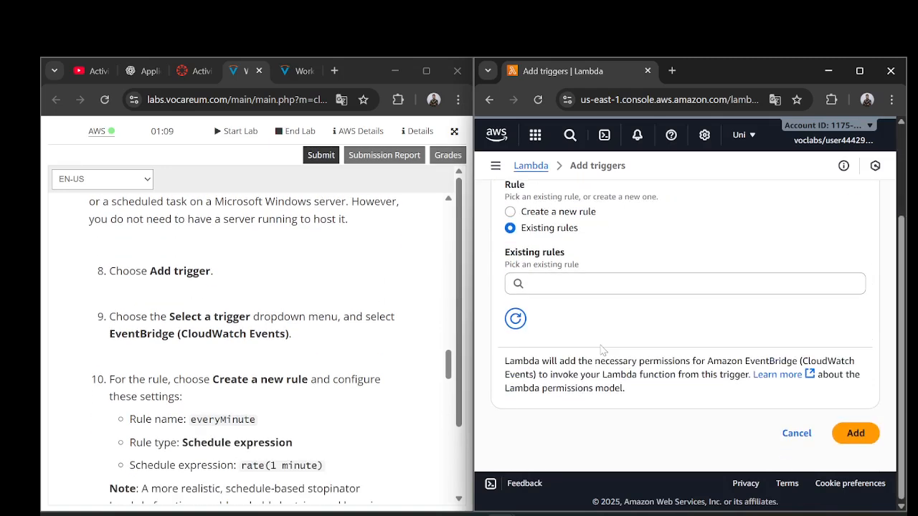
scroll(685, 322, "up", 1)
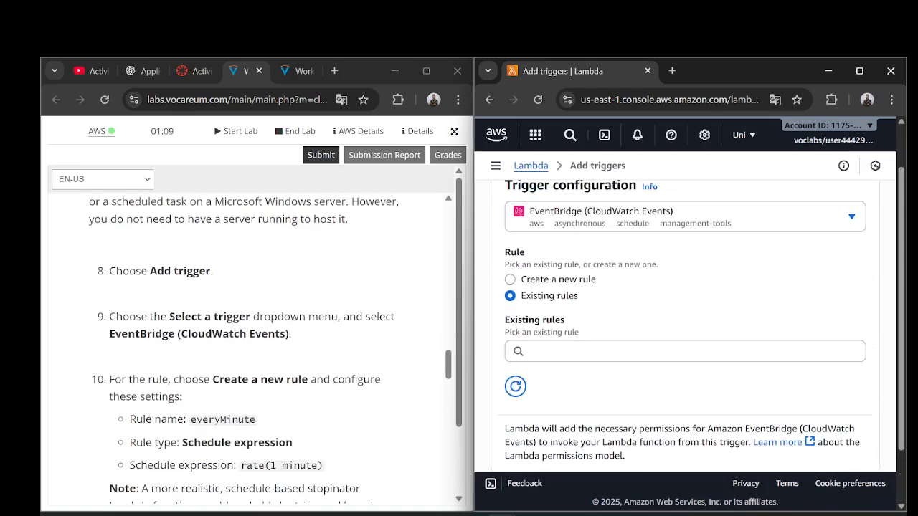
left_click(579, 282)
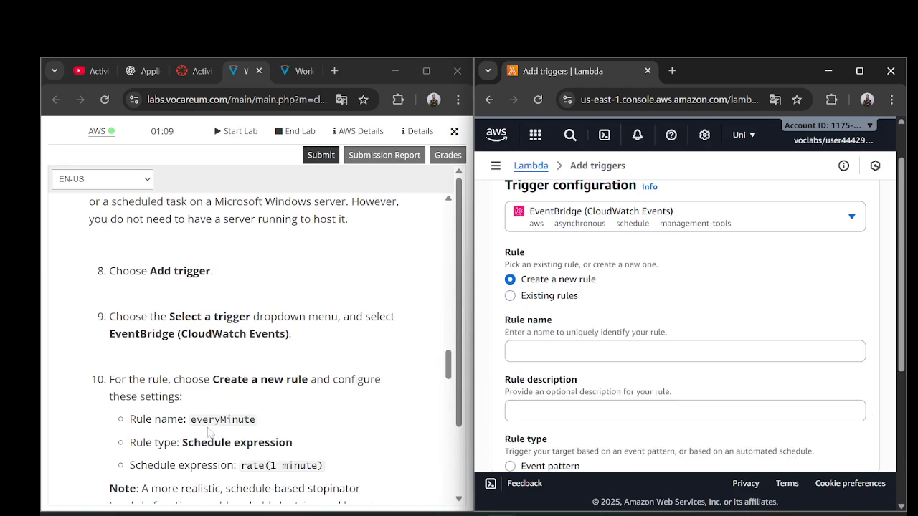
left_click(185, 414)
left_click_drag(185, 420, 256, 419)
right_click(256, 424)
left_click(368, 280)
left_click(517, 351)
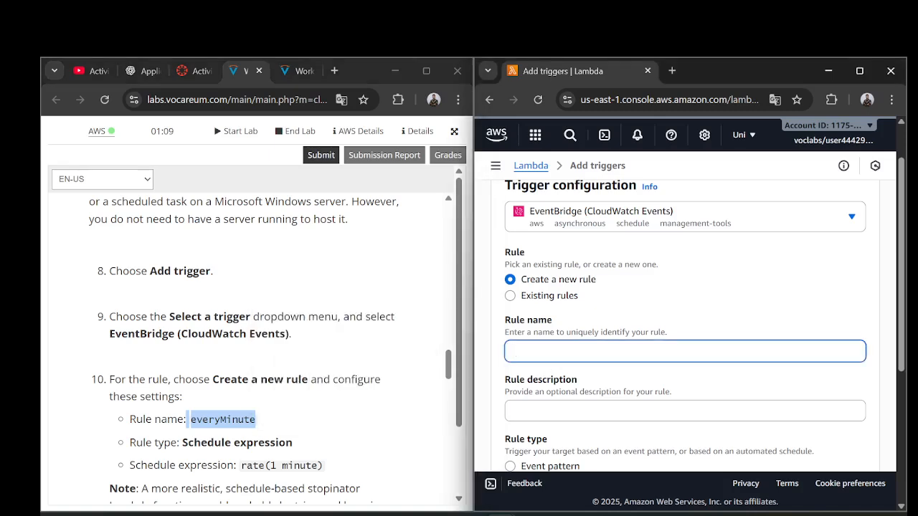
key("ctrl+v")
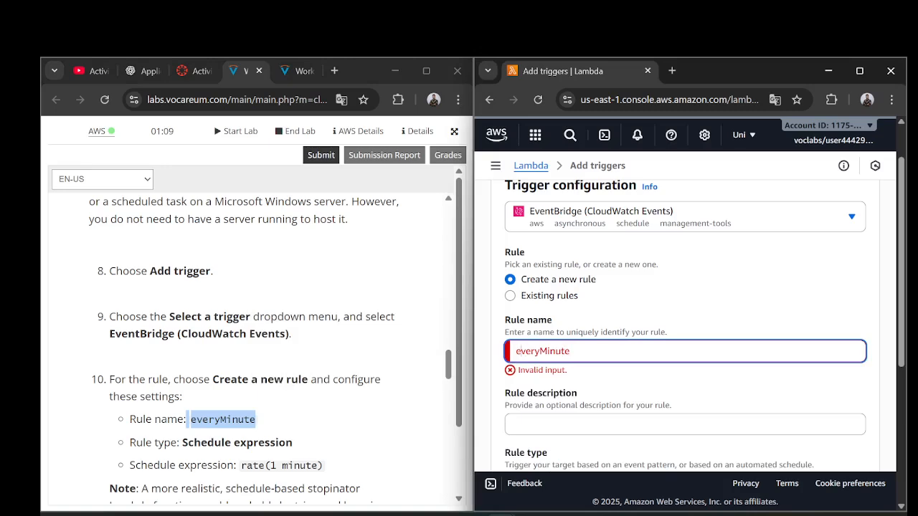
key("BackSpace")
Leave the rule description empty and set the schedule expression to rate(1 minute), copied from the lab instructions.
scroll(389, 391, "down", 2)
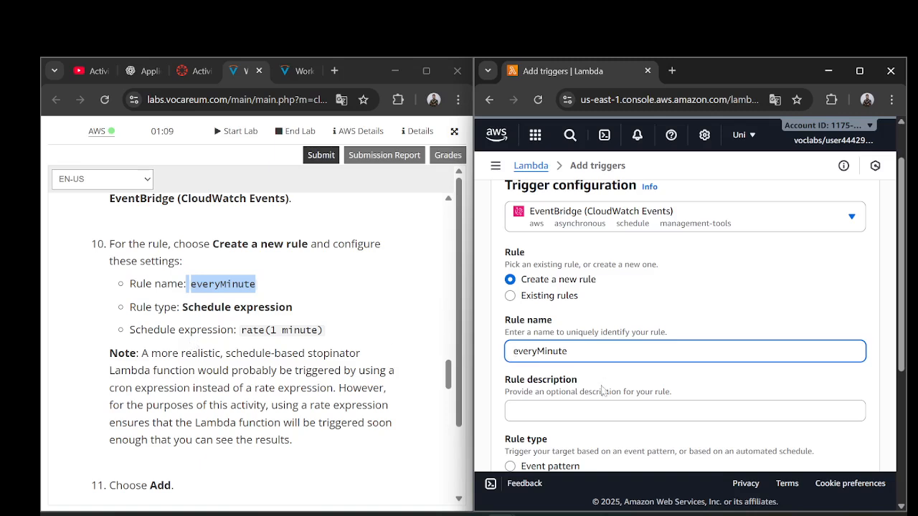
key("Tab")
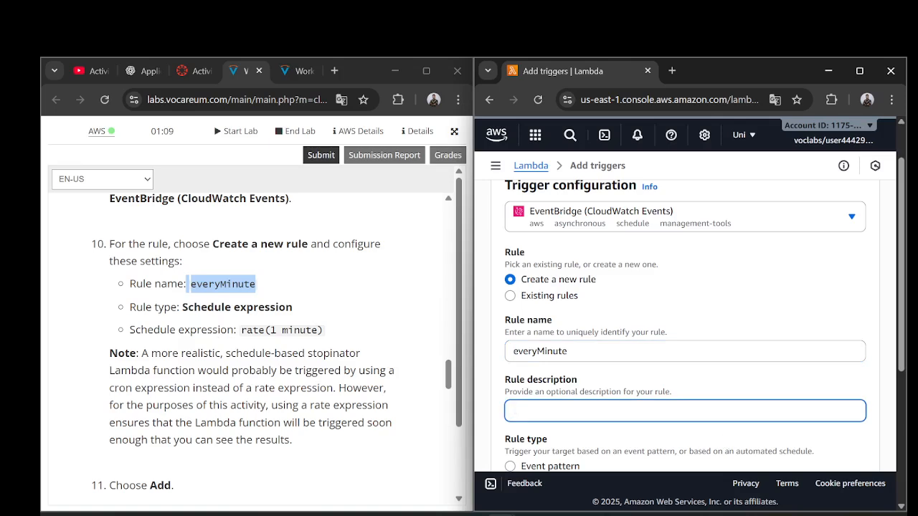
scroll(688, 380, "down", 2)
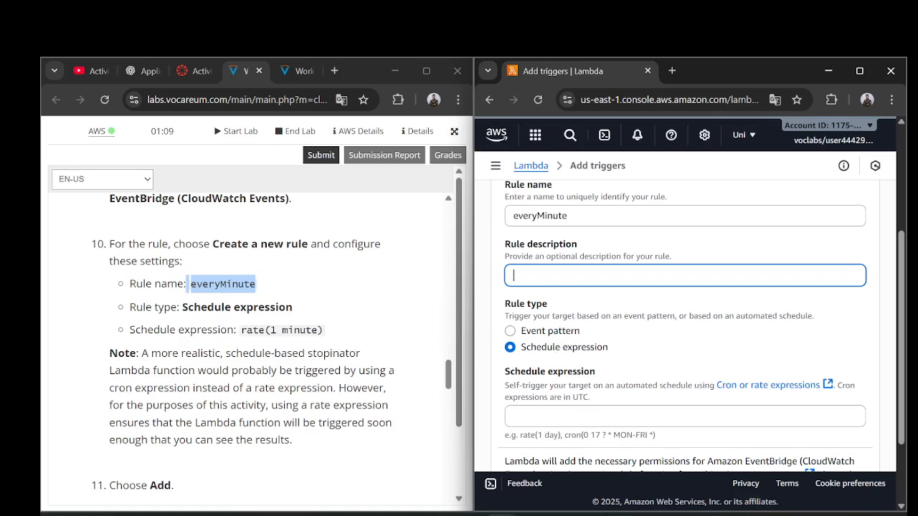
left_click_drag(242, 330, 323, 330)
right_click(319, 330)
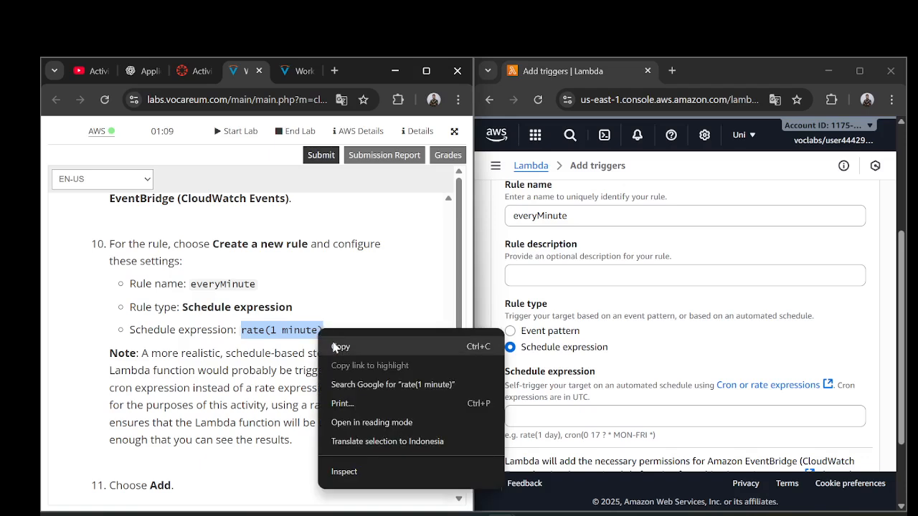
left_click(337, 345)
left_click(557, 416)
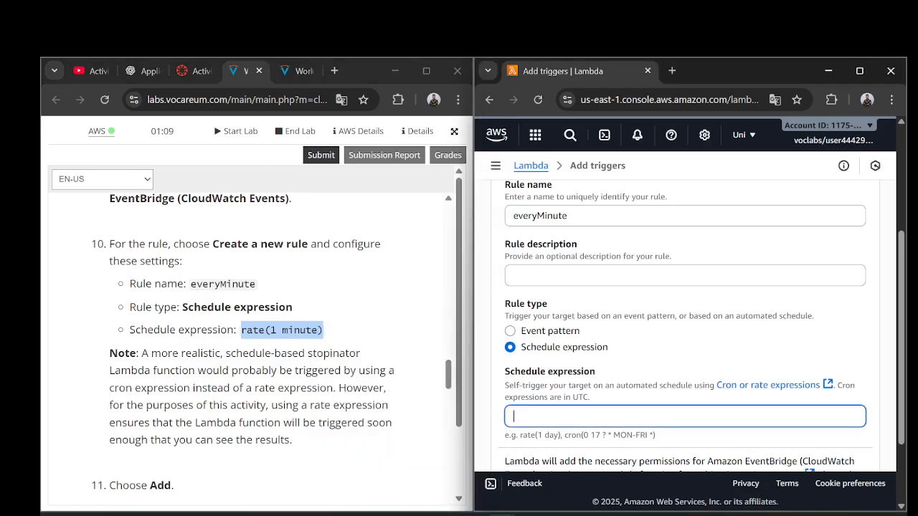
key("ctrl+v")
Add the configured EventBridge trigger to the myStopinator function.
scroll(273, 344, "down", 2)
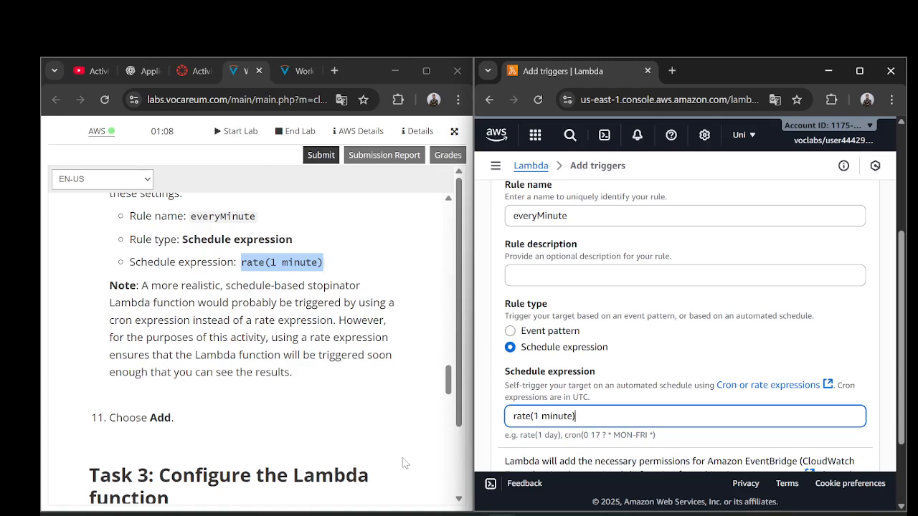
scroll(410, 455, "down", 1)
scroll(628, 386, "down", 2)
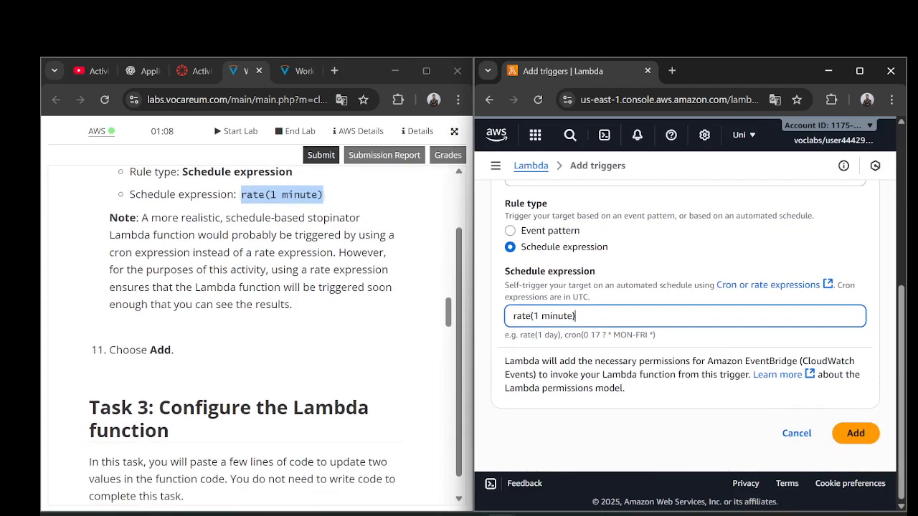
scroll(197, 355, "down", 2)
left_click(834, 426)
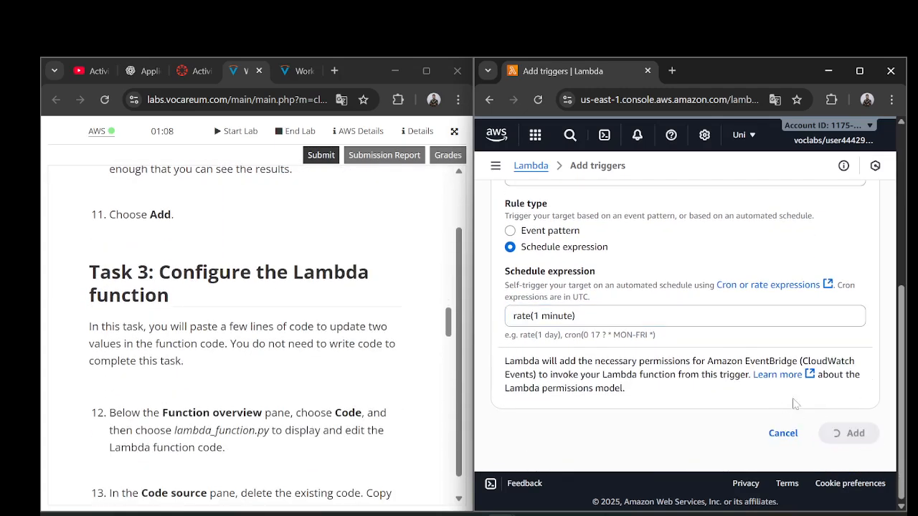
Review the Task 3 instructions for replacing the Lambda function code.
scroll(145, 316, "down", 5)
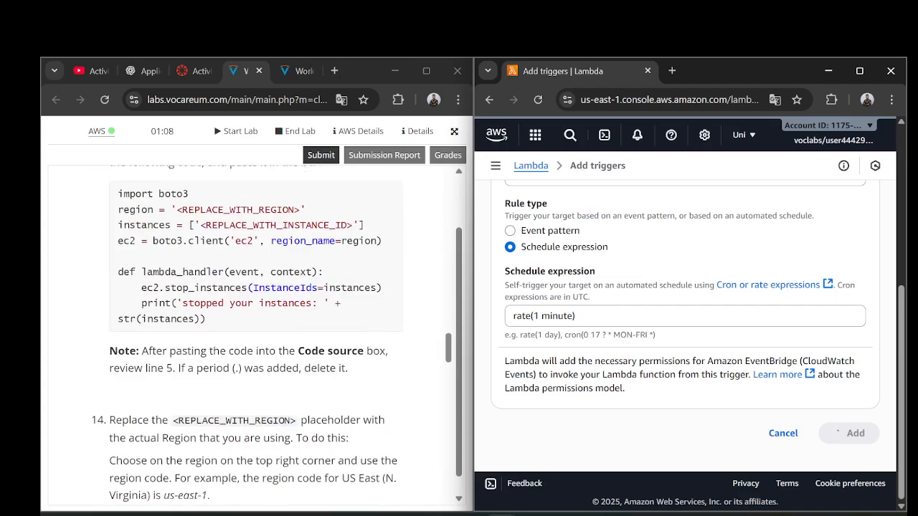
scroll(251, 337, "up", 5)
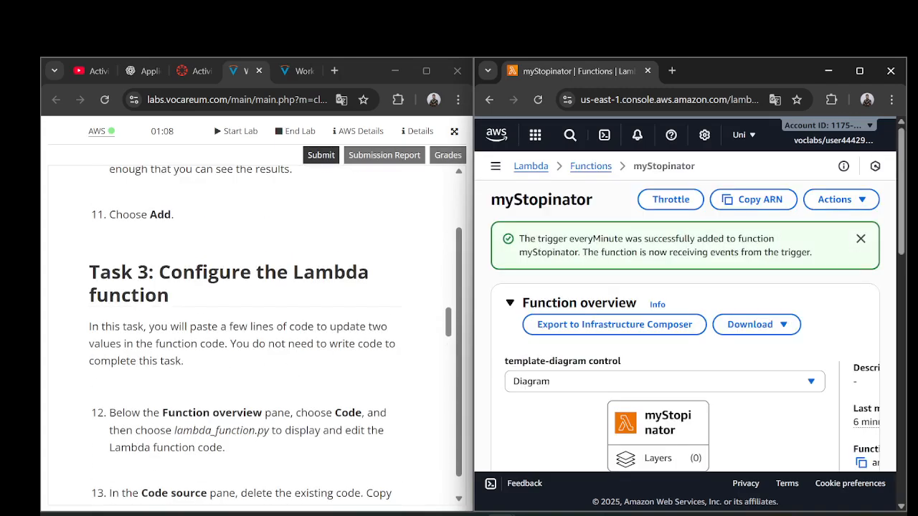
scroll(251, 323, "down", 1)
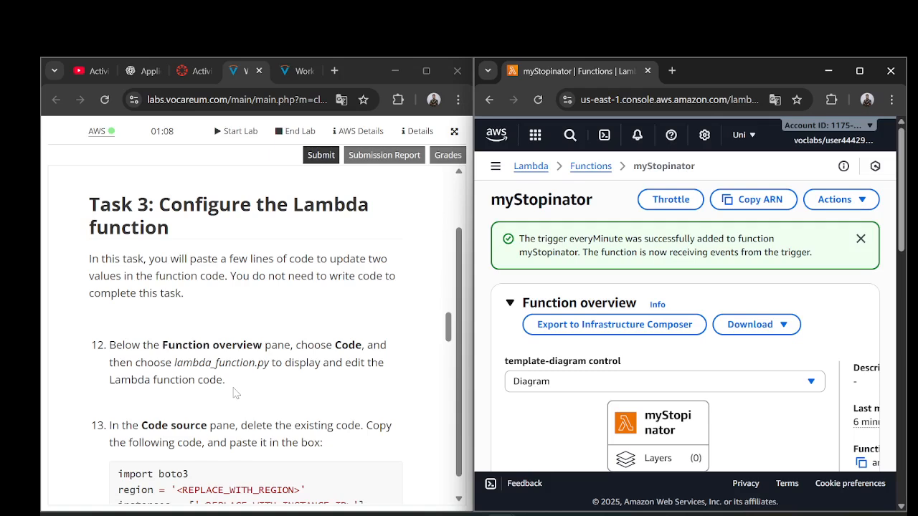
Look through the myStopinator function page, including its general configuration, for the code editor.
scroll(689, 374, "down", 1)
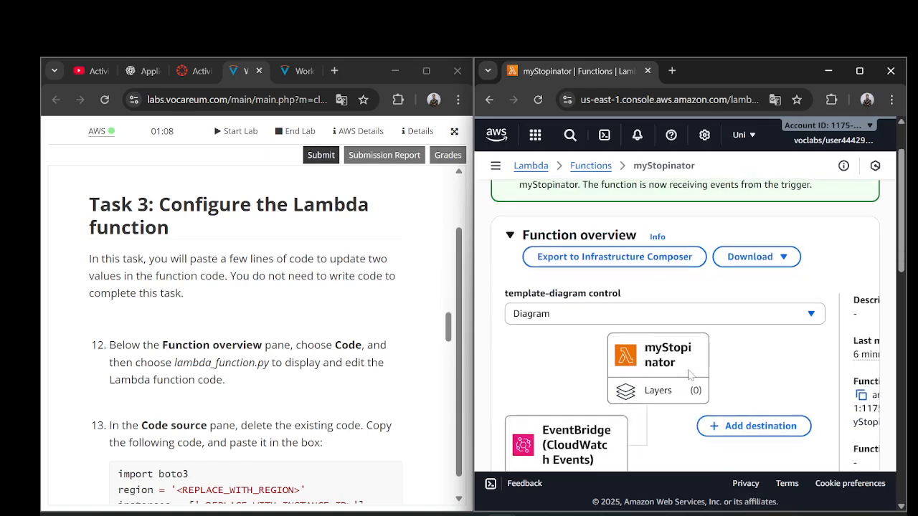
scroll(814, 372, "down", 4)
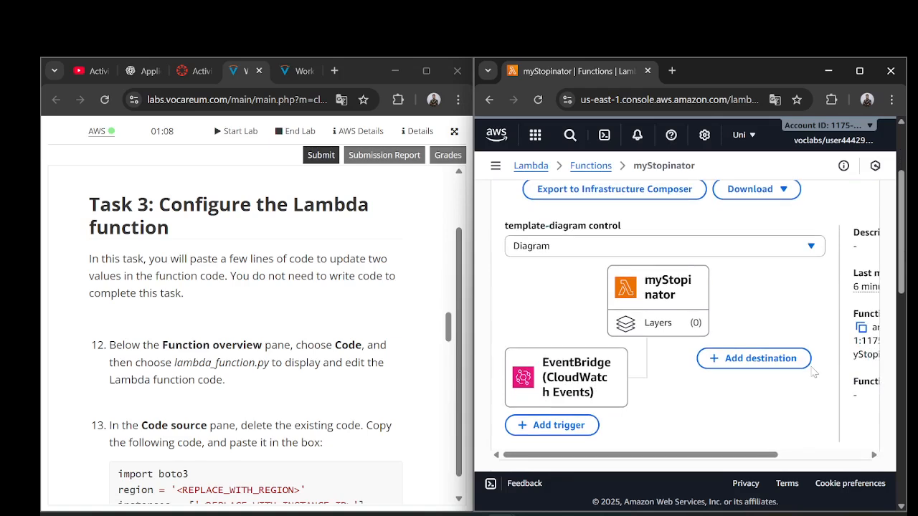
scroll(811, 372, "down", 3)
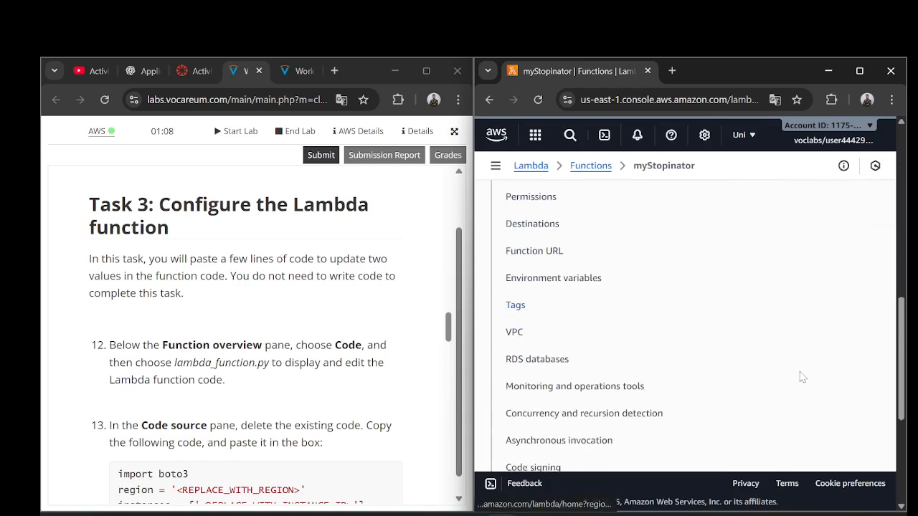
scroll(674, 361, "up", 1)
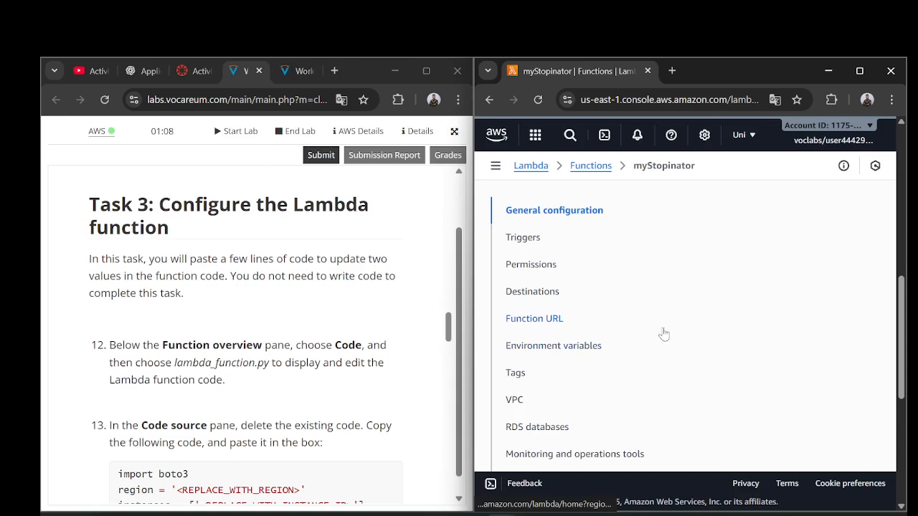
scroll(535, 308, "down", 1)
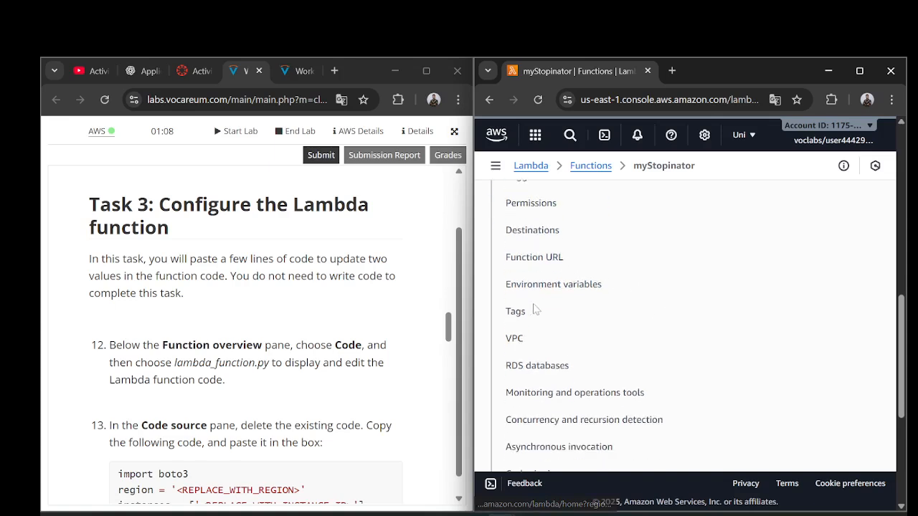
scroll(535, 309, "down", 4)
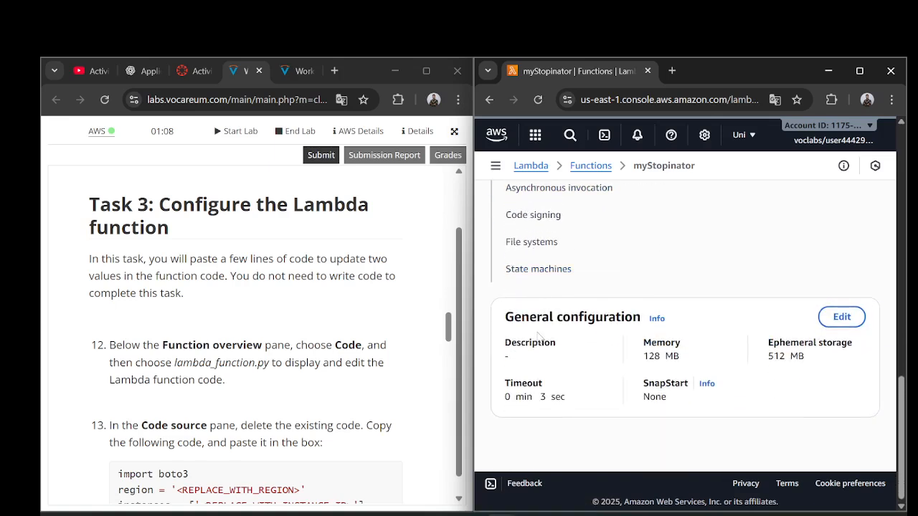
scroll(538, 330, "up", 3)
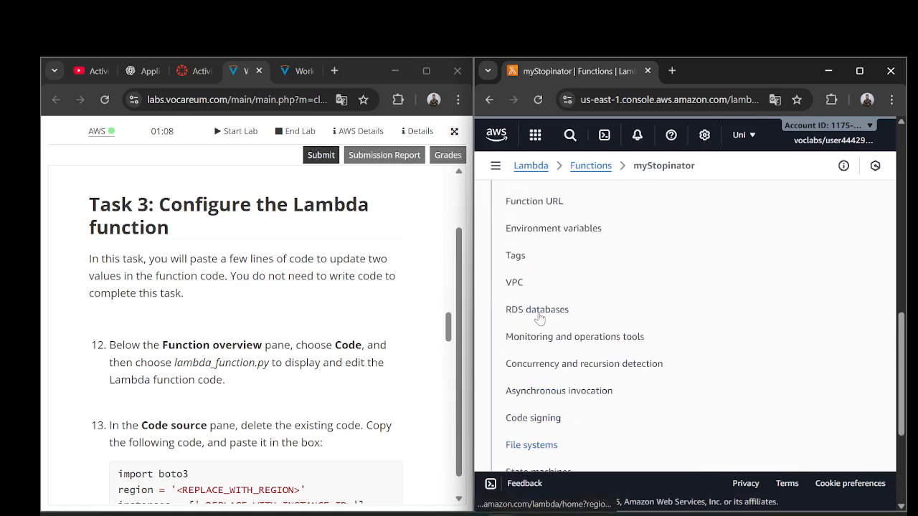
scroll(539, 320, "up", 1)
scroll(540, 320, "up", 2)
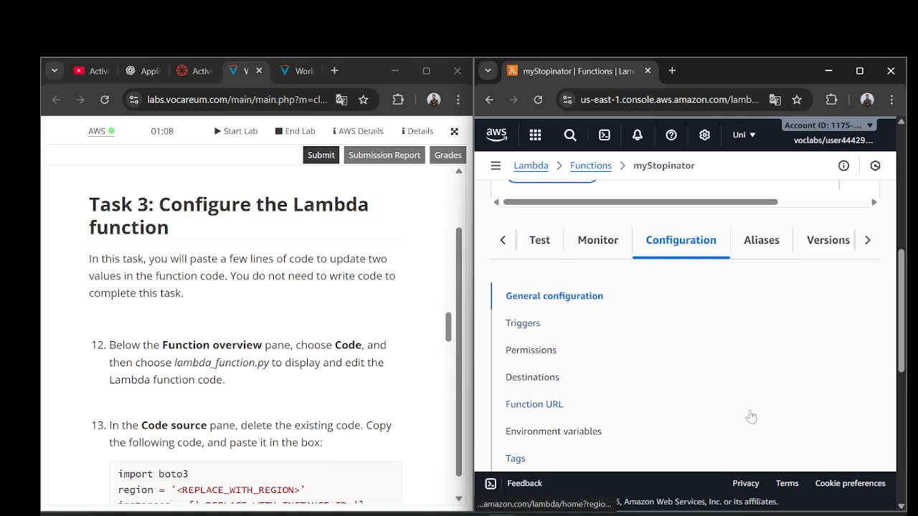
scroll(751, 417, "up", 6)
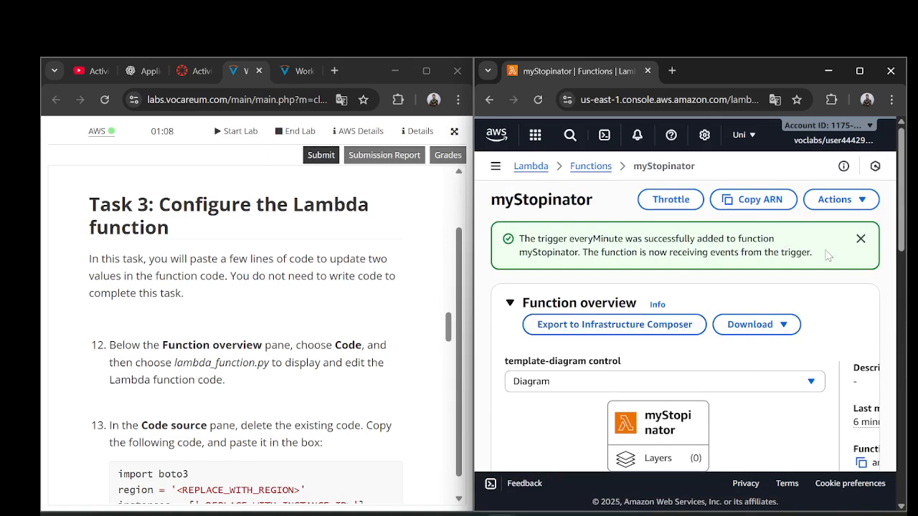
Dismiss the trigger notification and look for the function code in the Test and Configuration sections, including Function URL.
left_click(860, 240)
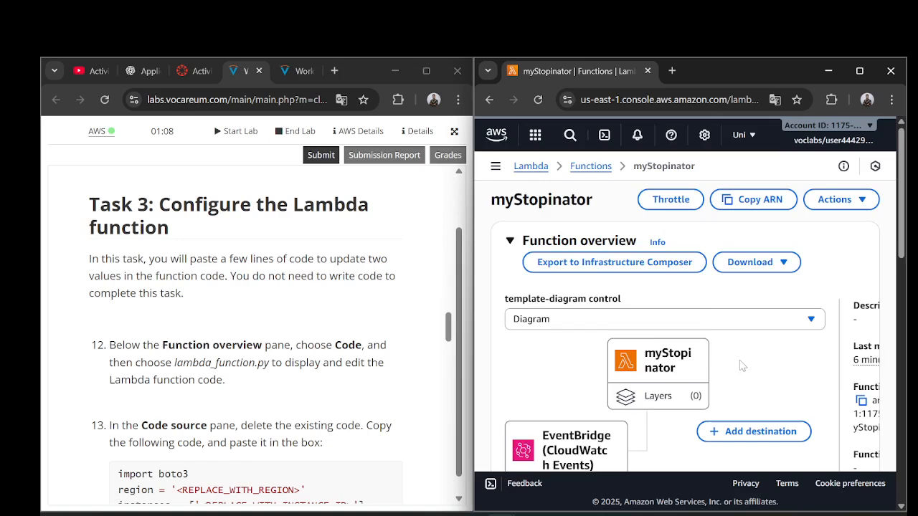
scroll(742, 365, "down", 2)
scroll(742, 366, "down", 1)
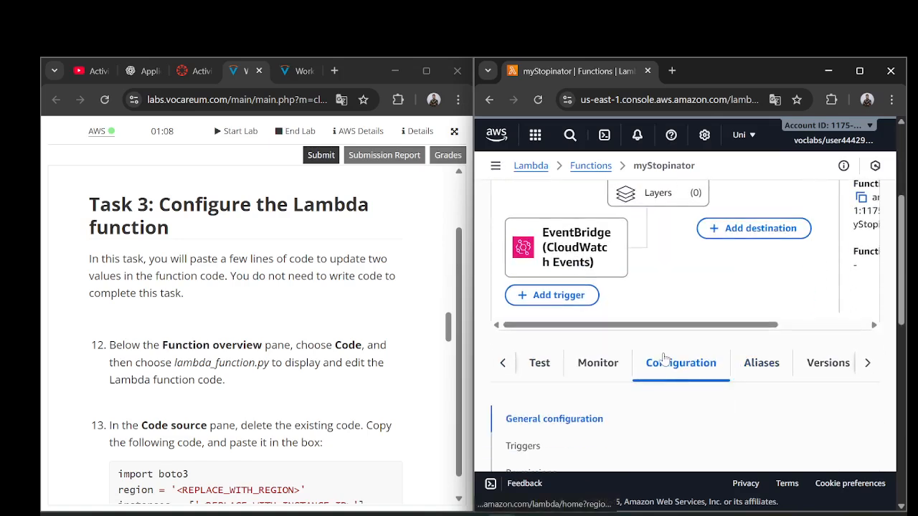
left_click(545, 366)
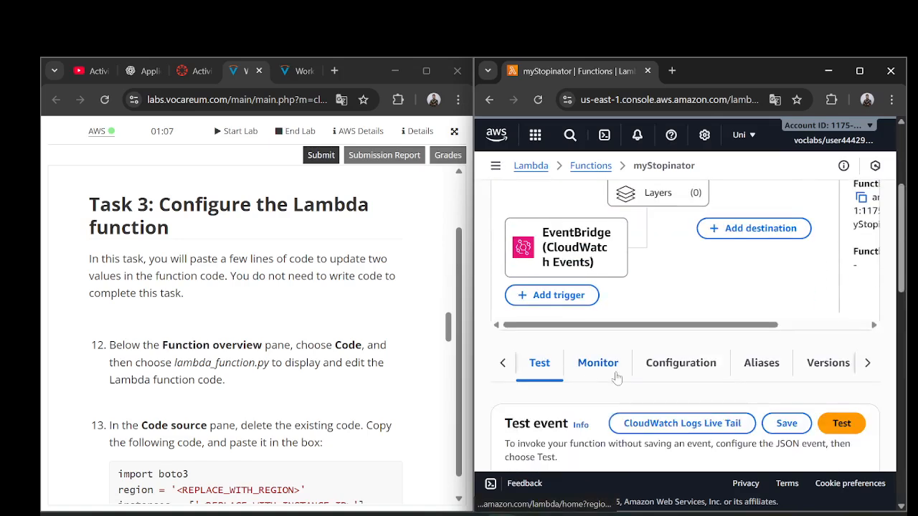
left_click(694, 364)
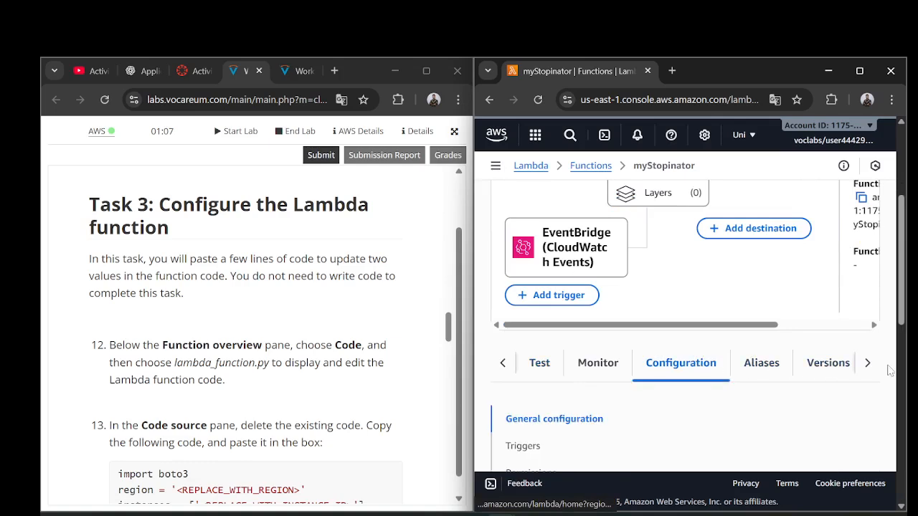
scroll(740, 368, "down", 3)
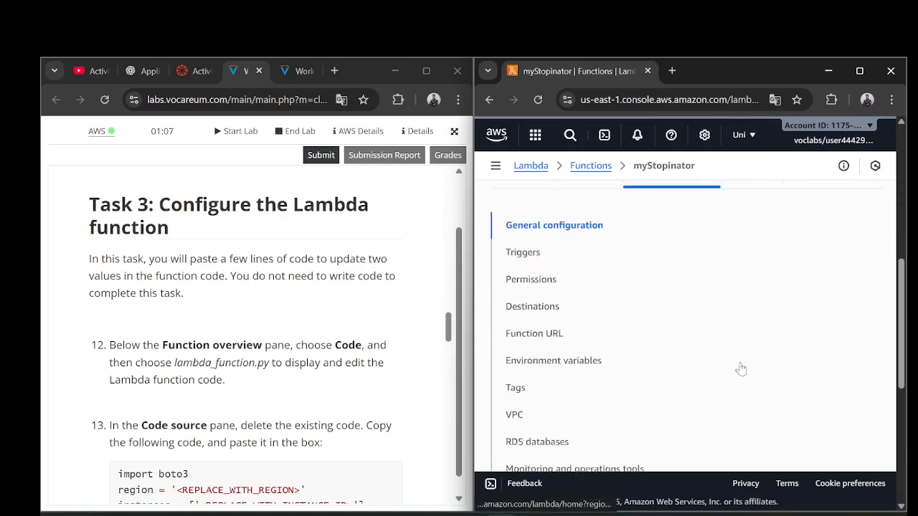
scroll(740, 369, "up", 1)
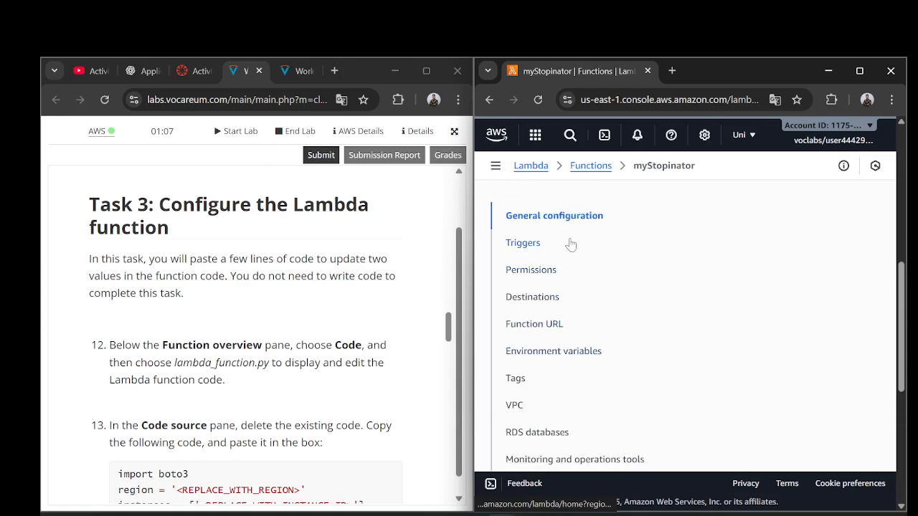
left_click(533, 330)
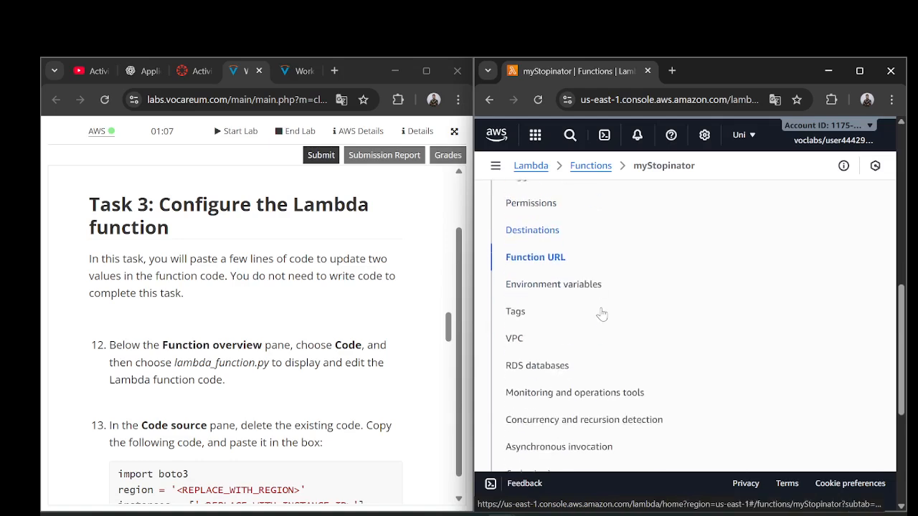
scroll(646, 312, "down", 1)
scroll(668, 309, "up", 2)
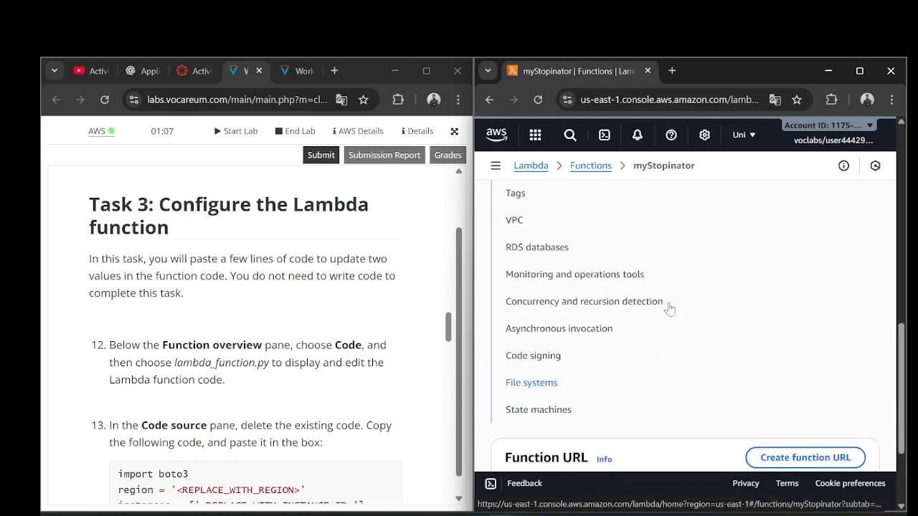
scroll(668, 308, "up", 3)
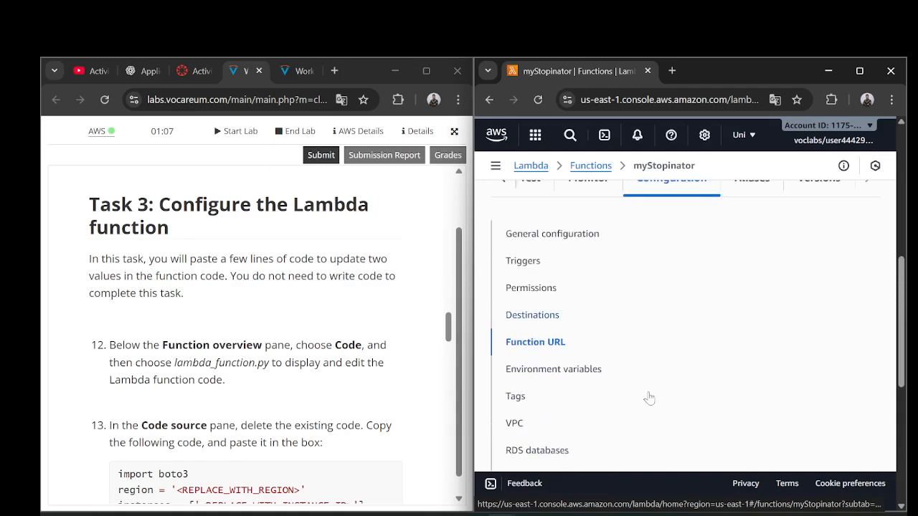
left_click(621, 514)
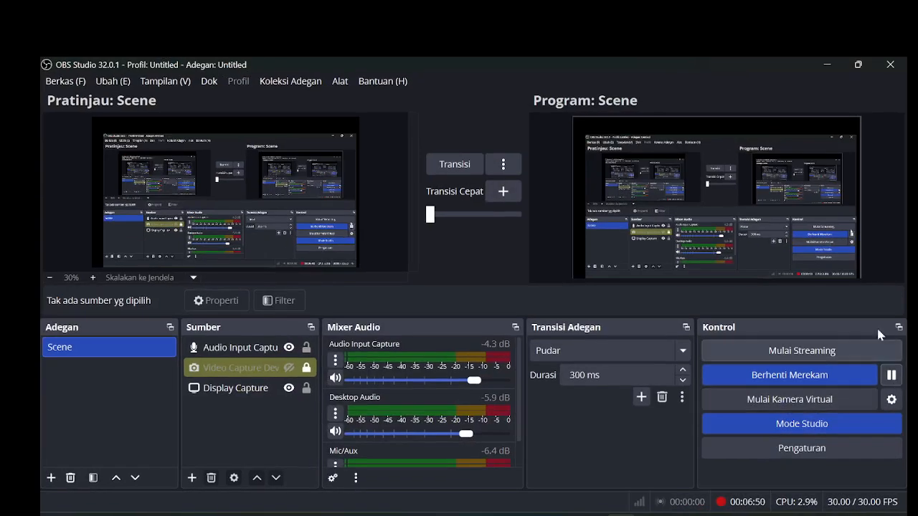
left_click(827, 66)
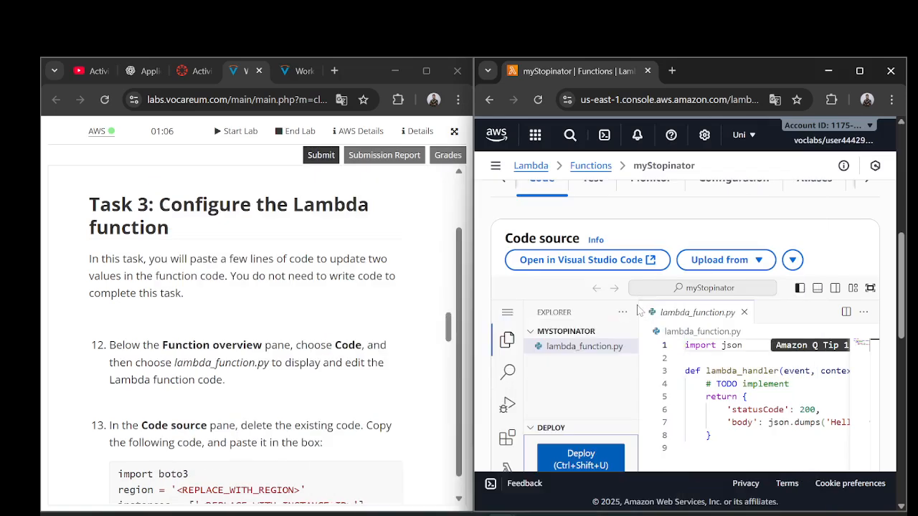
Delete all existing code from lambda_function.py in the myStopinator code source, as step 13 of the lab instructs.
scroll(251, 323, "down", 2)
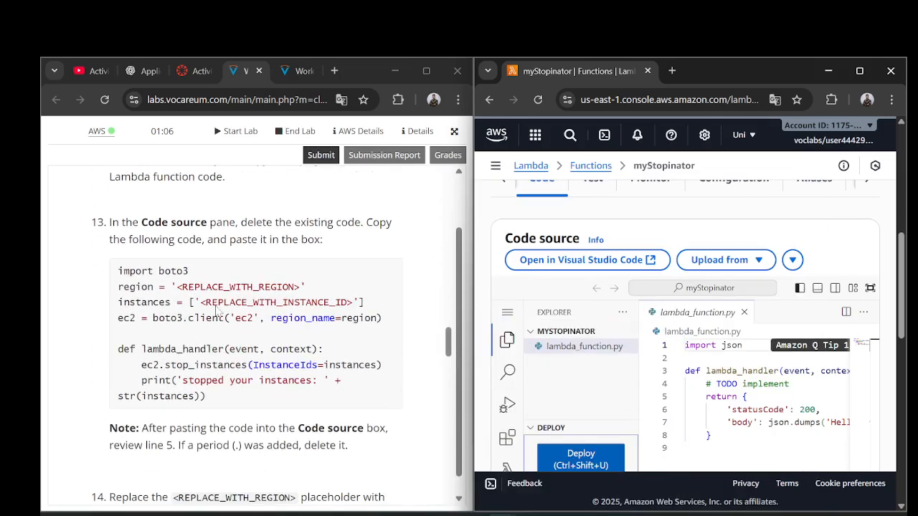
scroll(631, 379, "up", 1)
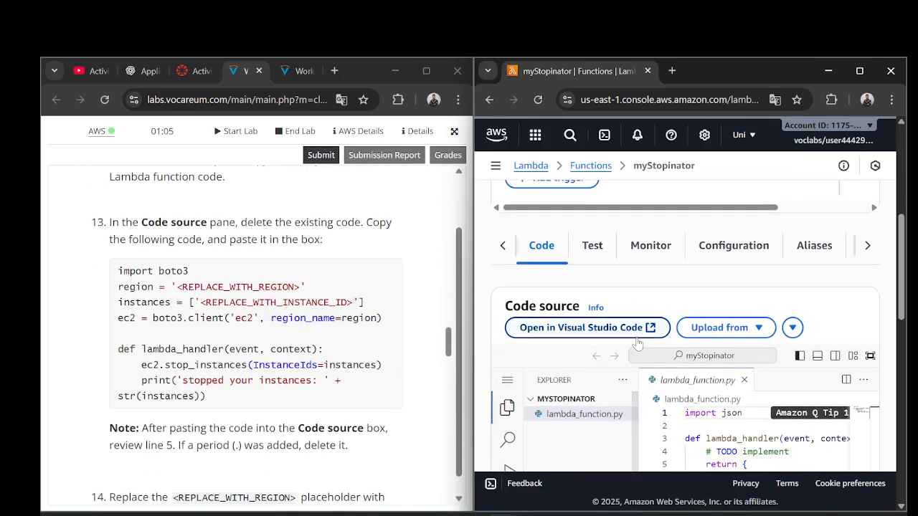
scroll(753, 438, "down", 1)
scroll(753, 437, "up", 1)
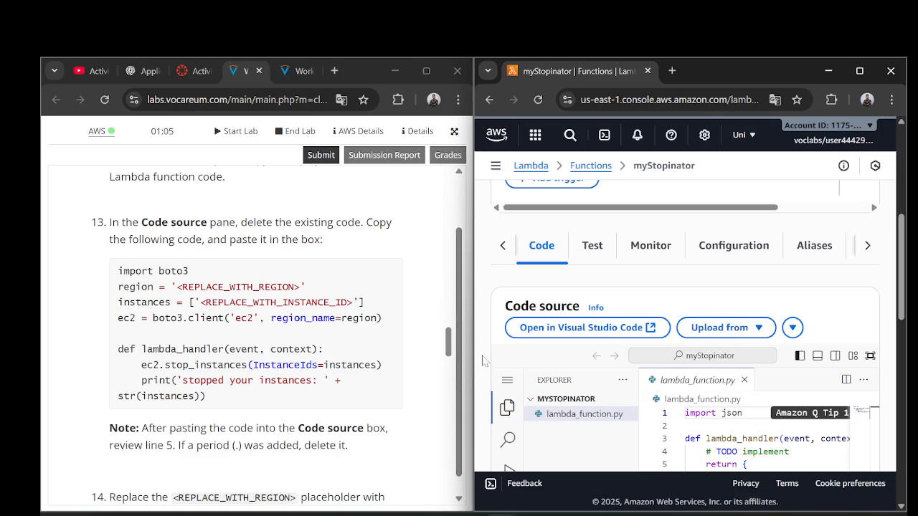
scroll(566, 337, "down", 1)
scroll(593, 324, "down", 1)
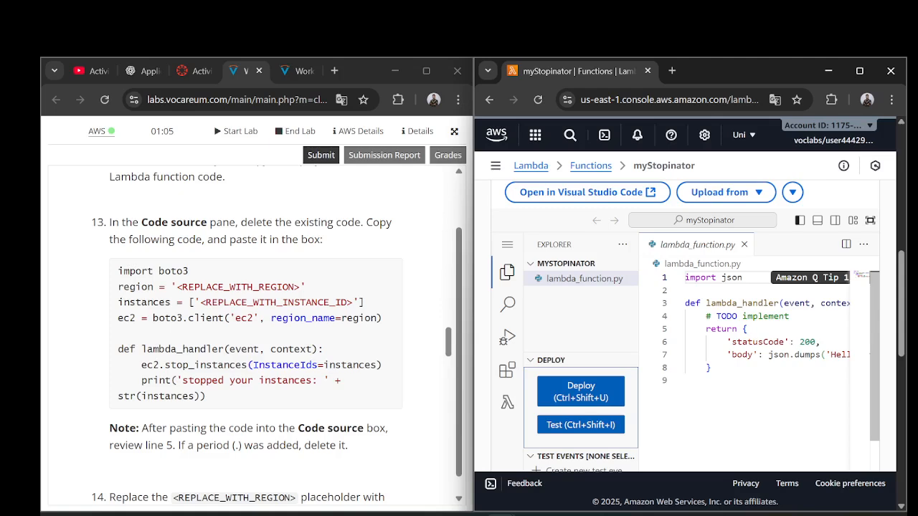
key("ctrl+a")
key("BackSpace")
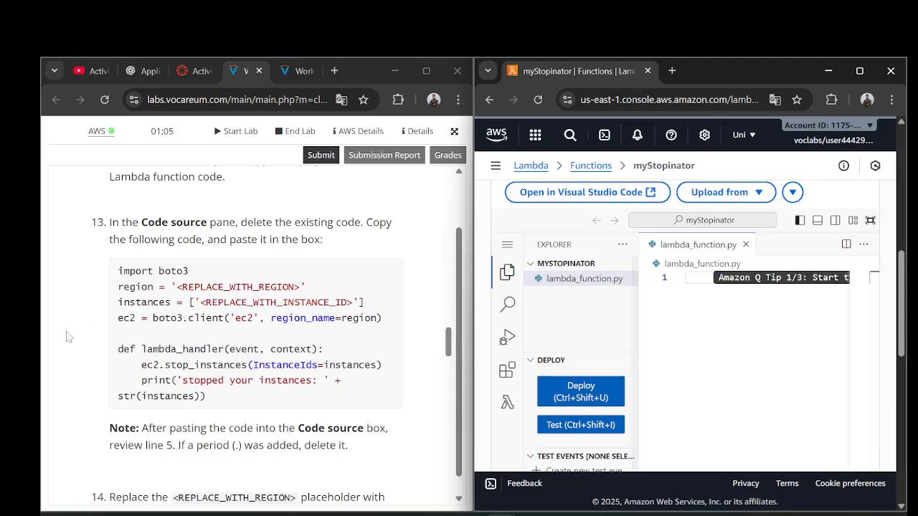
Copy the complete boto3 code block from lab step 13, paste it into the empty lambda_function.py, and check the pasted lines.
left_click_drag(118, 271, 206, 396)
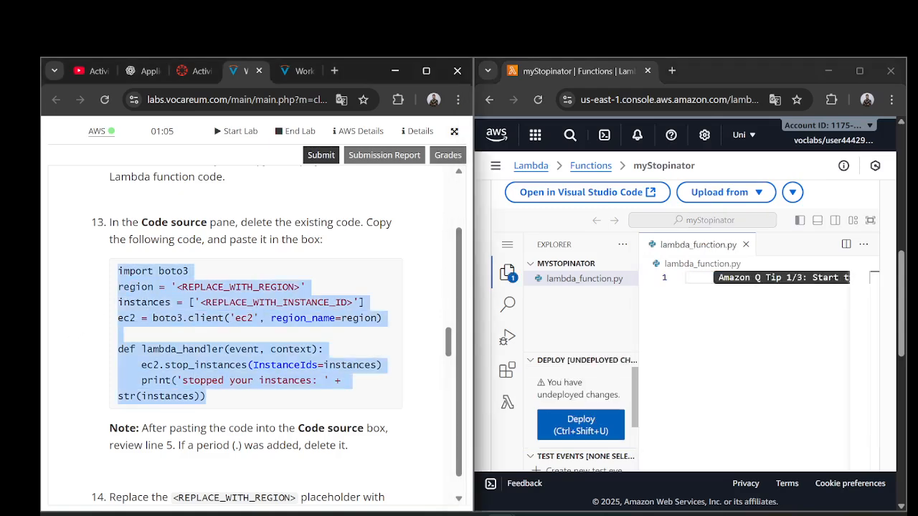
right_click(205, 396)
left_click(335, 253)
key("alt+Tab")
key("ctrl+v")
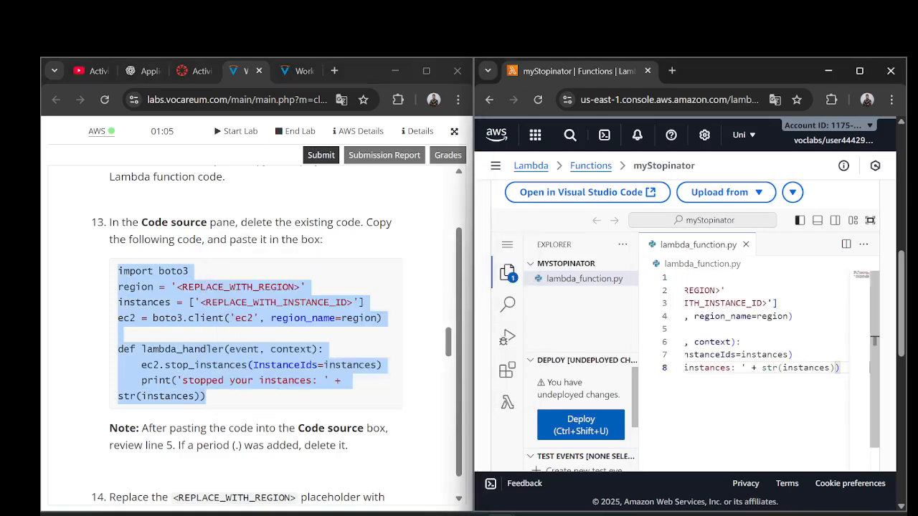
scroll(760, 322, "left", 3)
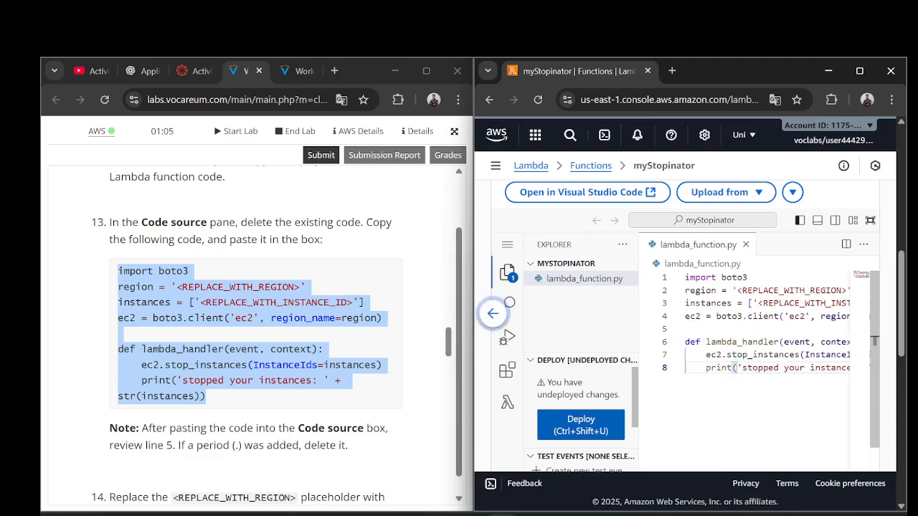
scroll(760, 322, "right", 2)
scroll(761, 323, "right", 1)
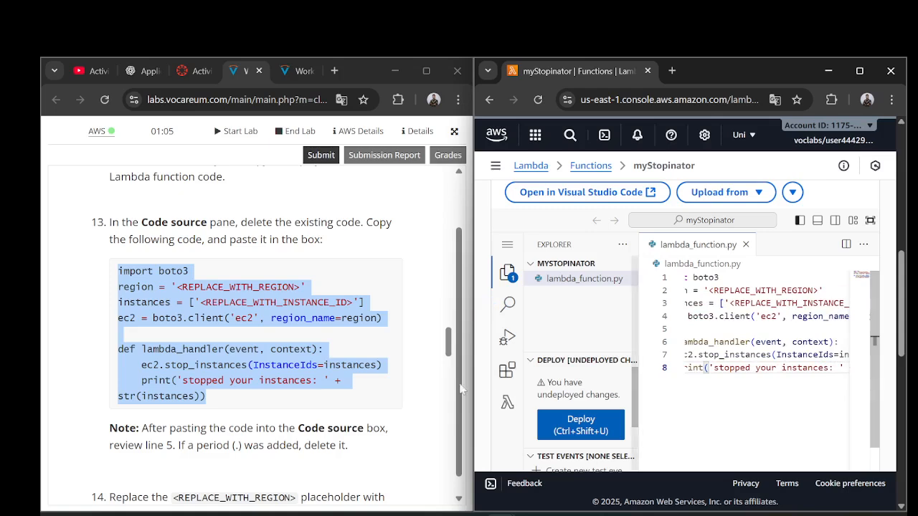
Read lab steps 14 to 16 on replacing the Region and instance ID placeholders in the function code.
scroll(300, 423, "down", 1)
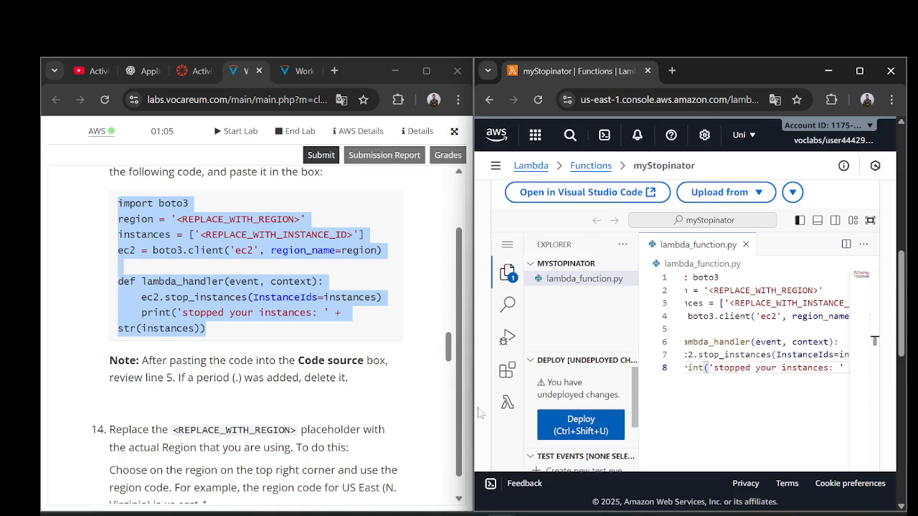
scroll(442, 340, "down", 3)
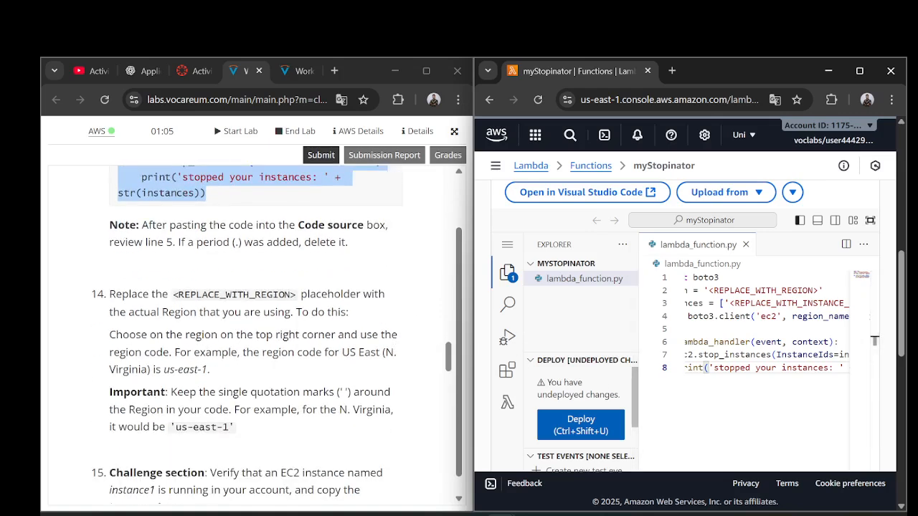
scroll(208, 327, "up", 1)
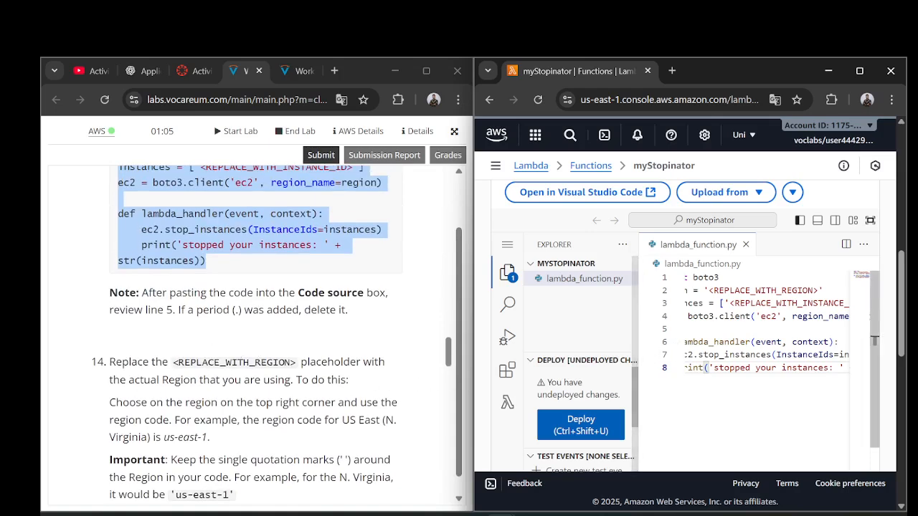
scroll(717, 359, "up", 2)
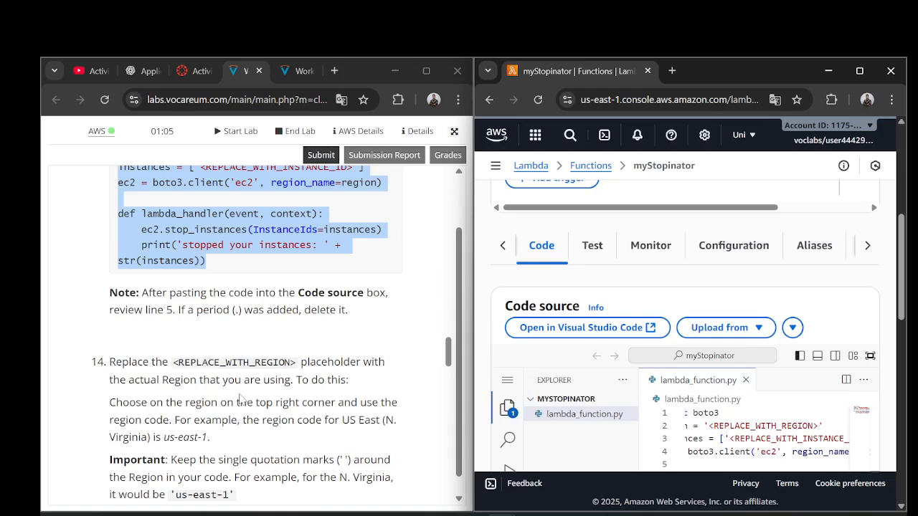
scroll(241, 398, "down", 2)
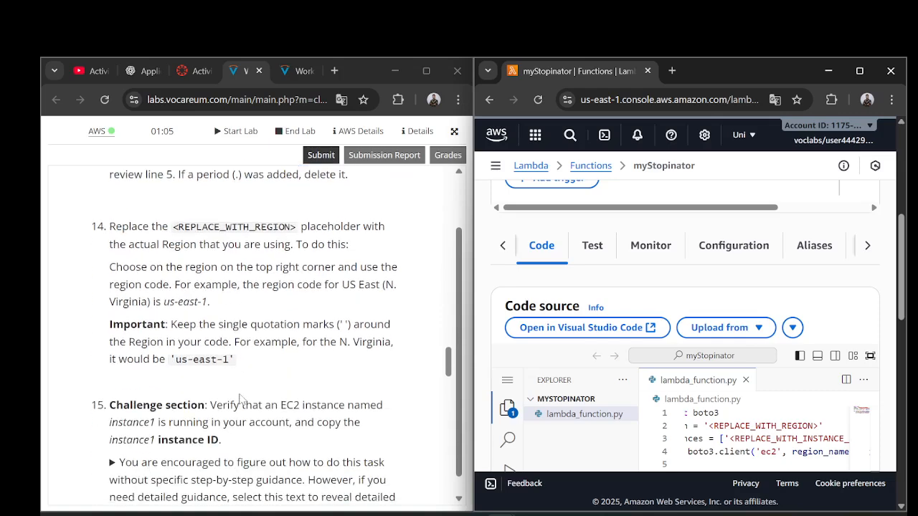
scroll(271, 392, "down", 2)
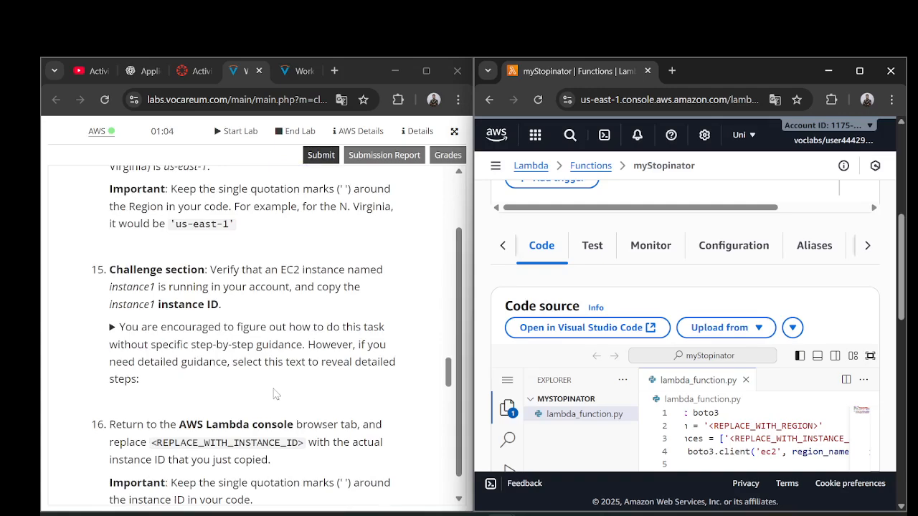
Delete the REPLACE_WITH_REGION placeholder text on line 2 of lambda_function.py, keeping the angle brackets and single quotation marks.
scroll(273, 394, "up", 3)
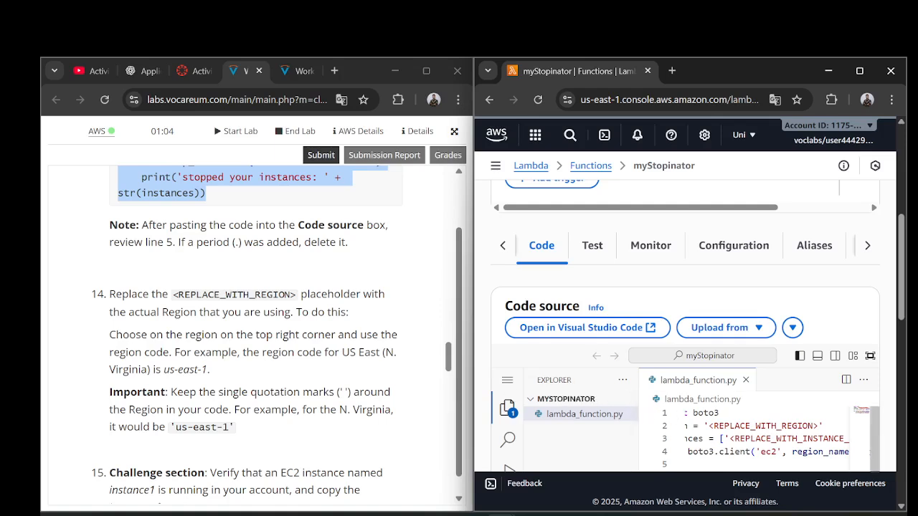
left_click(813, 426)
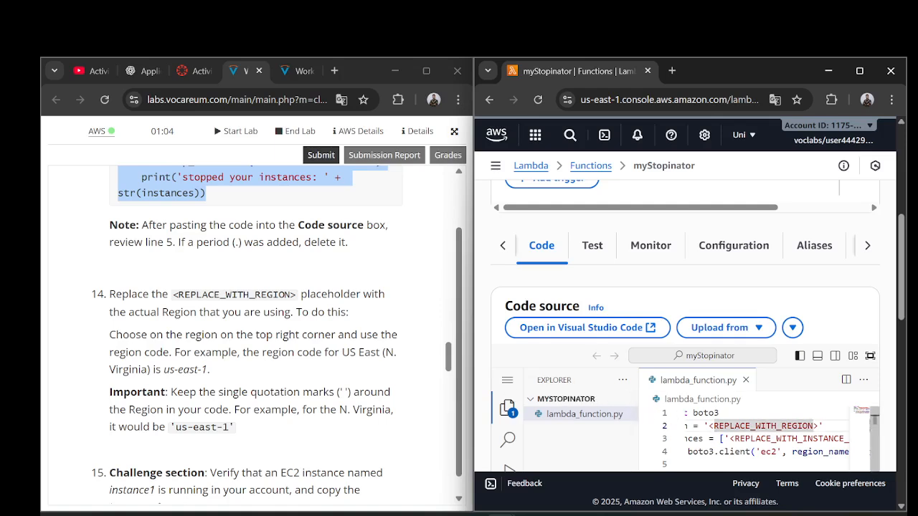
key("BackSpace")
key("BackSpace")
key("BackSpace")
key("BackSpace")
key("BackSpace")
key("BackSpace")
key("BackSpace")
key("BackSpace")
key("BackSpace")
key("BackSpace")
key("BackSpace")
key("BackSpace")
key("BackSpace")
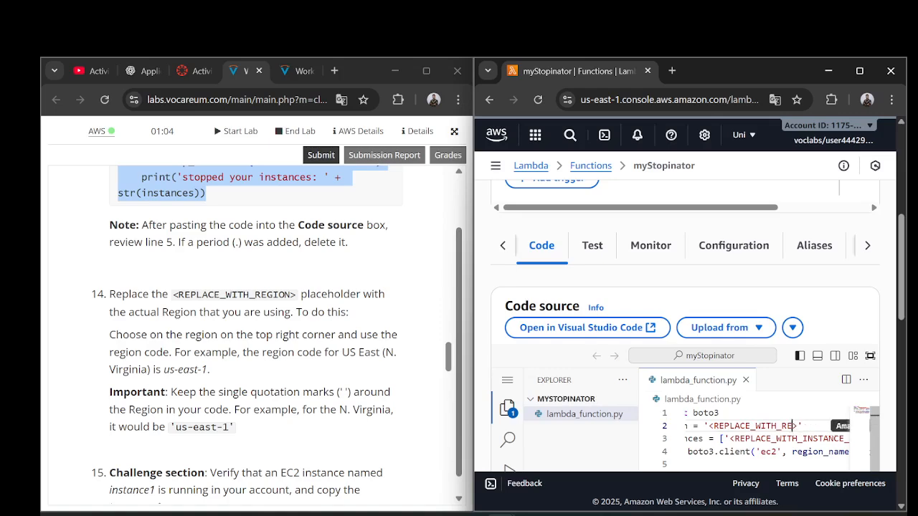
key("BackSpace")
key("BackSpace")
key("BackSpace")
key("BackSpace")
key("BackSpace")
key("BackSpace")
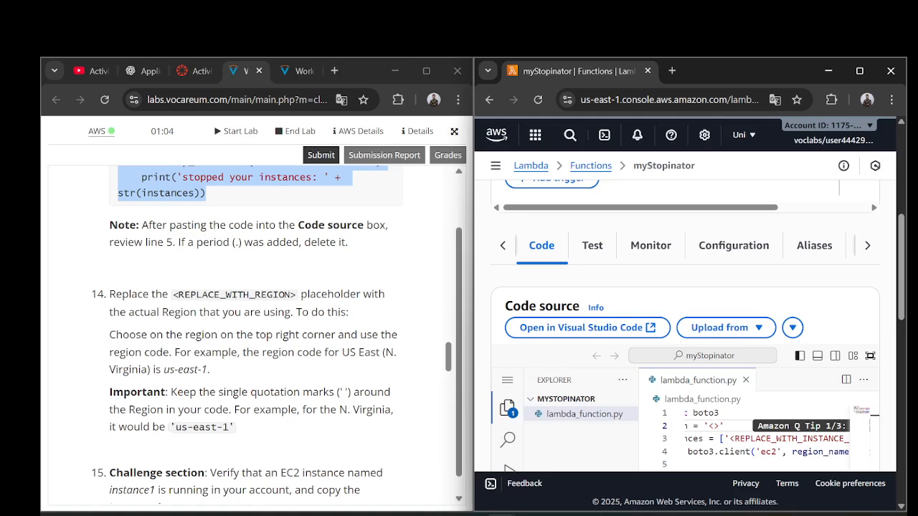
Copy the region code us-east-1 from lab step 14 and paste it between the angle brackets on line 2.
left_click_drag(175, 426, 229, 426)
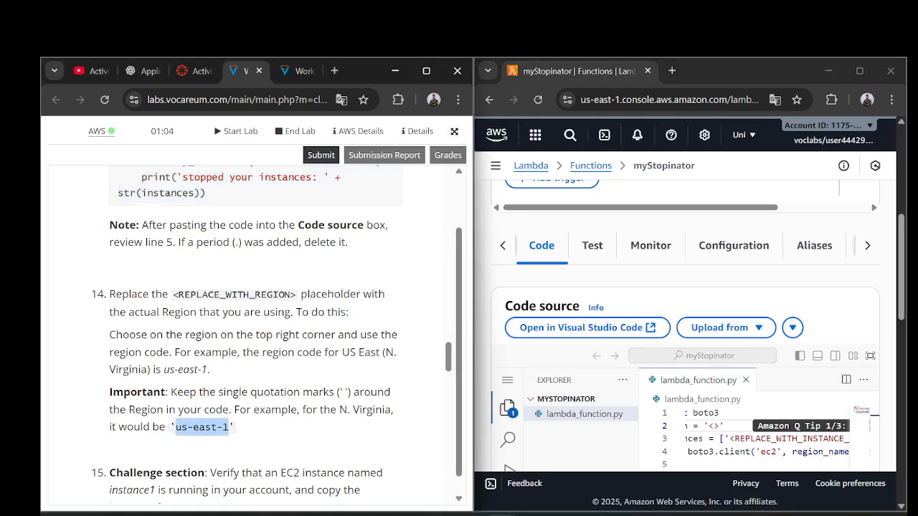
right_click(228, 429)
left_click(307, 286)
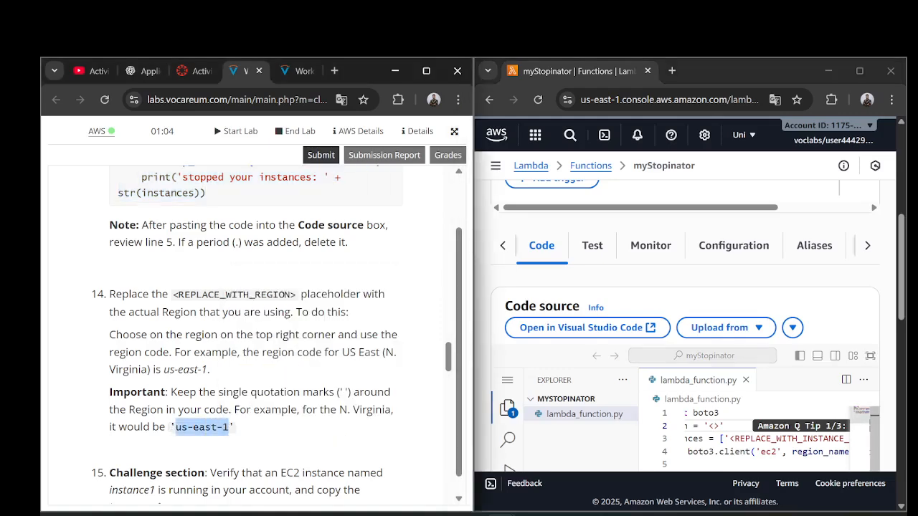
left_click(715, 426)
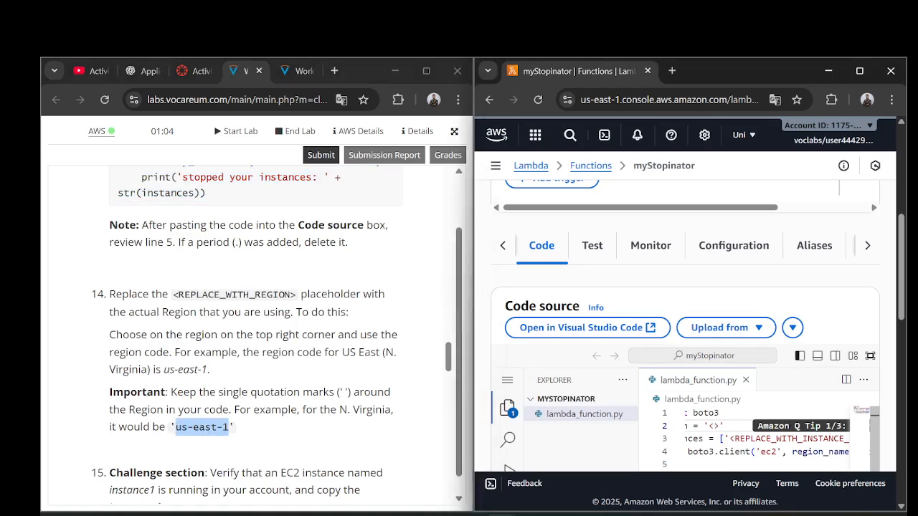
key("ctrl+v")
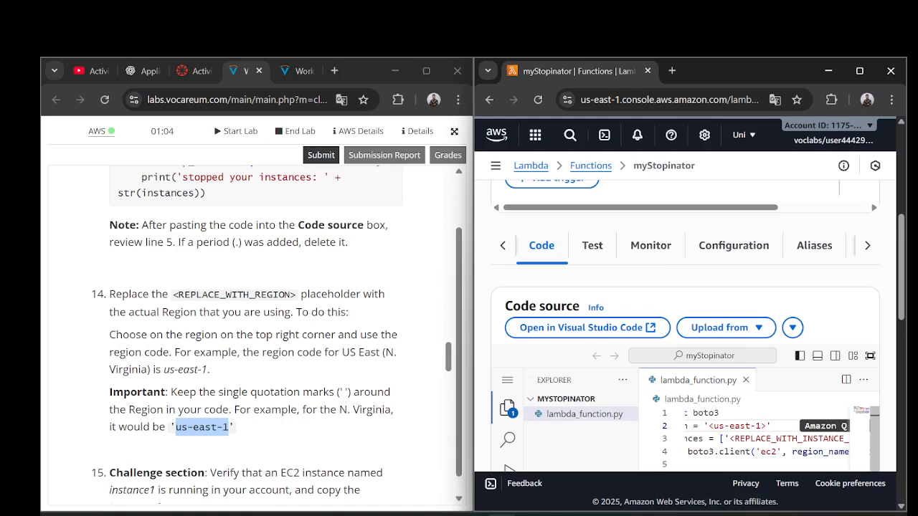
Read lab steps 15 to 17 and locate the REPLACE_WITH_INSTANCE_ID placeholder on line 3 of the function code.
scroll(251, 323, "down", 3)
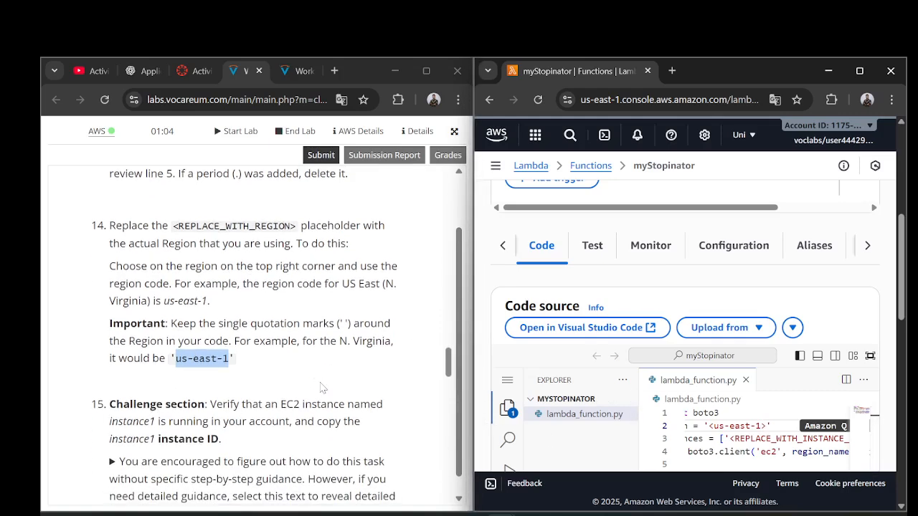
scroll(242, 403, "down", 3)
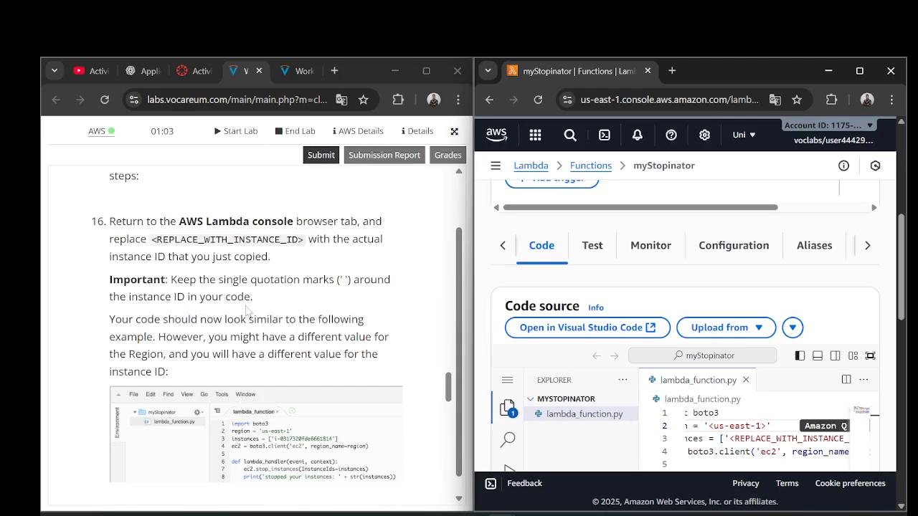
scroll(281, 305, "down", 1)
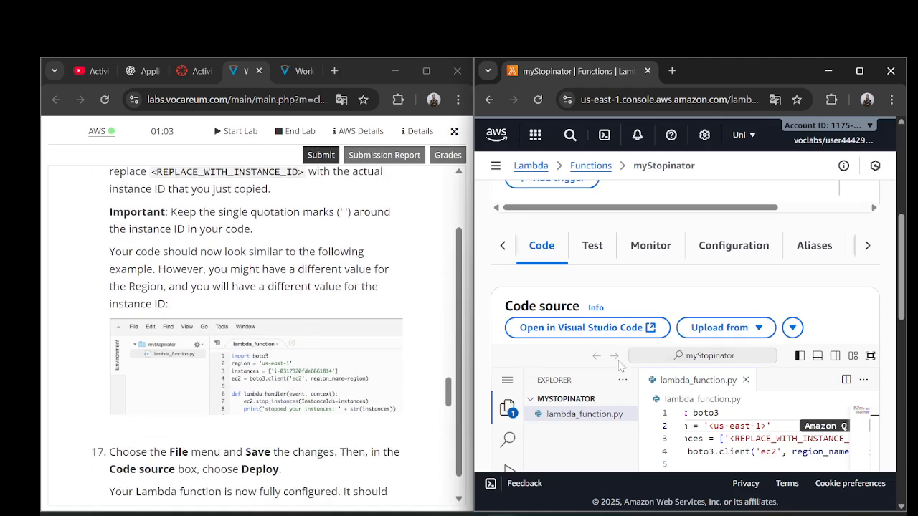
scroll(642, 345, "up", 1)
scroll(636, 324, "up", 3)
scroll(636, 323, "down", 5)
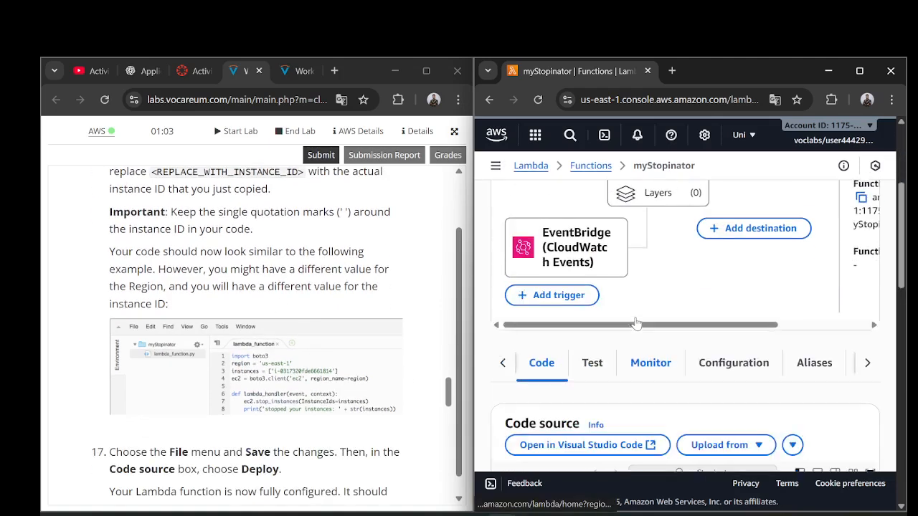
scroll(636, 323, "down", 1)
left_click(761, 286)
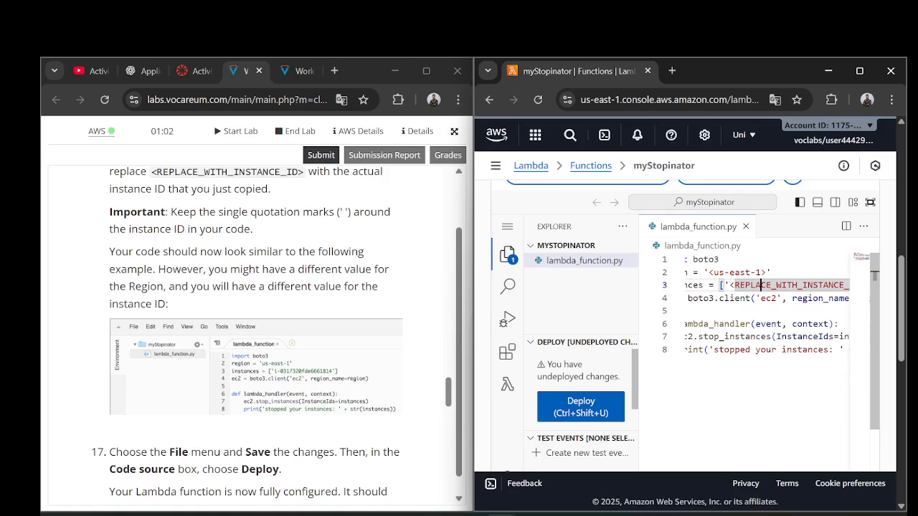
Duplicate the myStopinator console page in a new browser tab and dismiss the translation prompt.
key("ctrl+l")
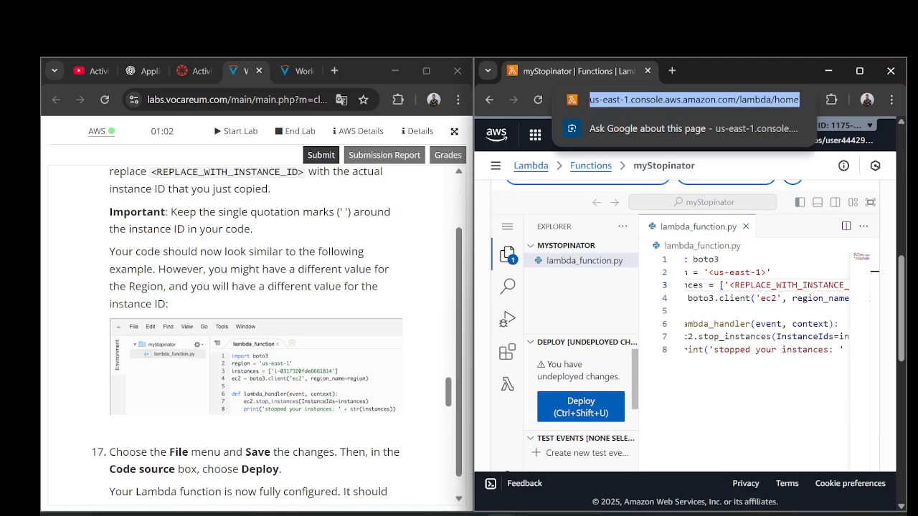
key("ctrl+t")
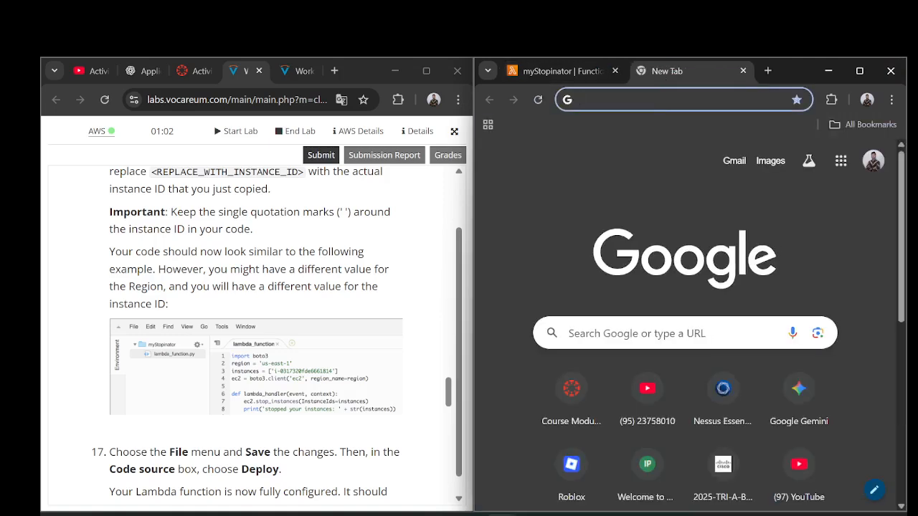
key("ctrl+v")
key("Return")
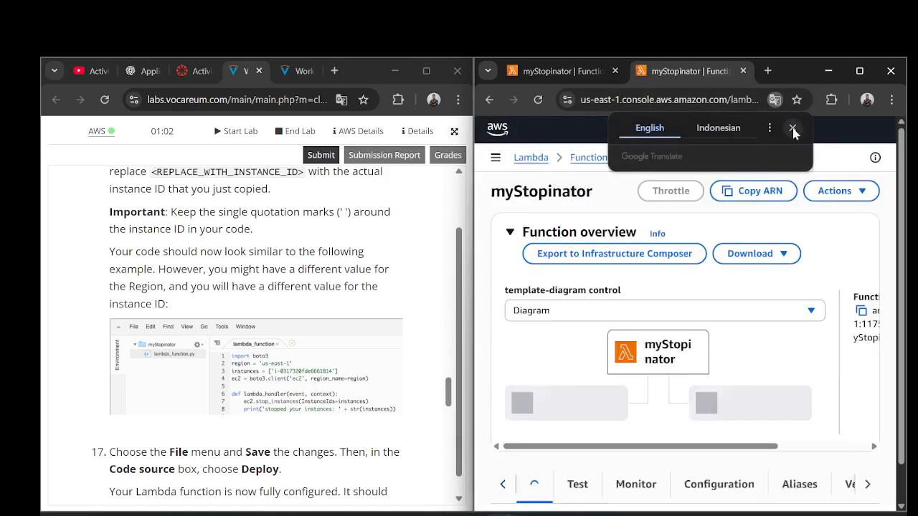
left_click(792, 128)
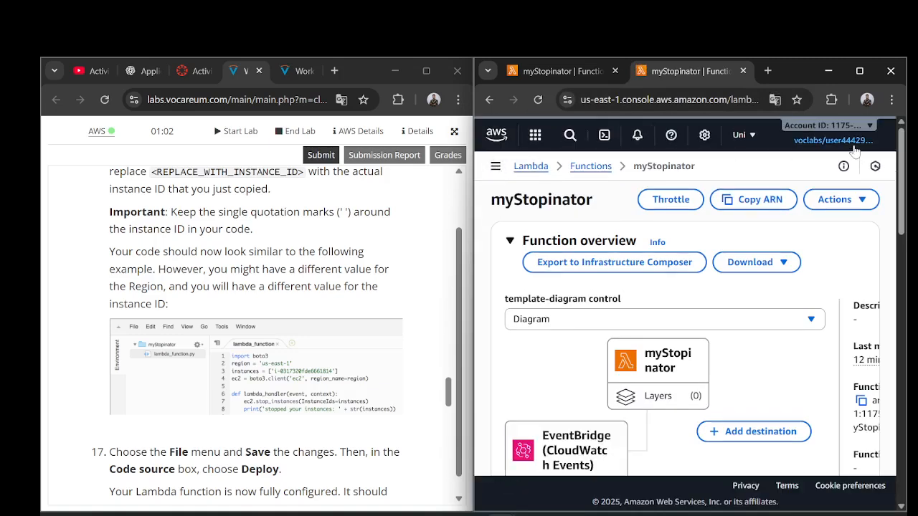
Search the AWS services for "ec" and open the EC2 console in the duplicate tab.
left_click(855, 129)
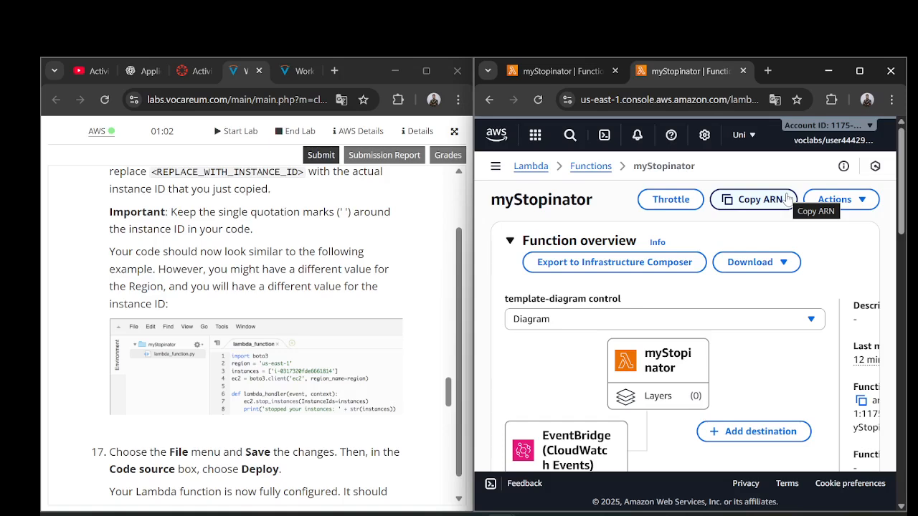
left_click(495, 166)
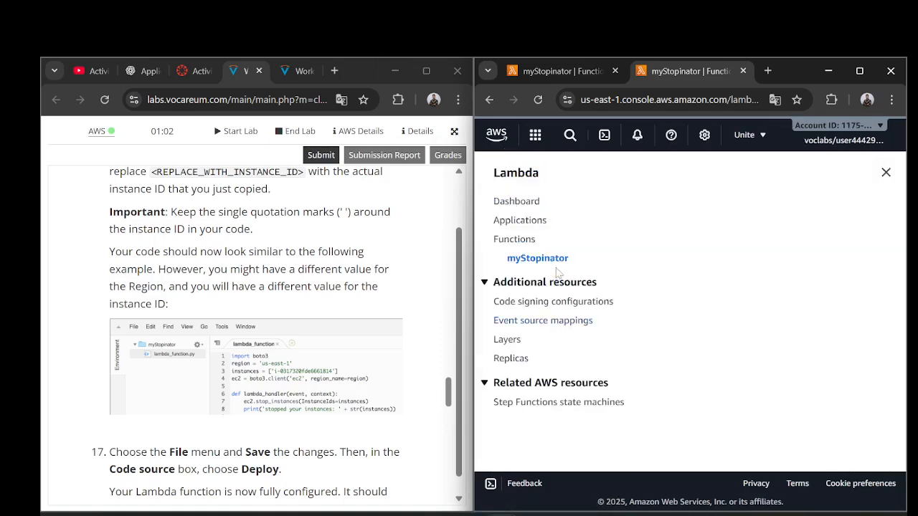
left_click(533, 137)
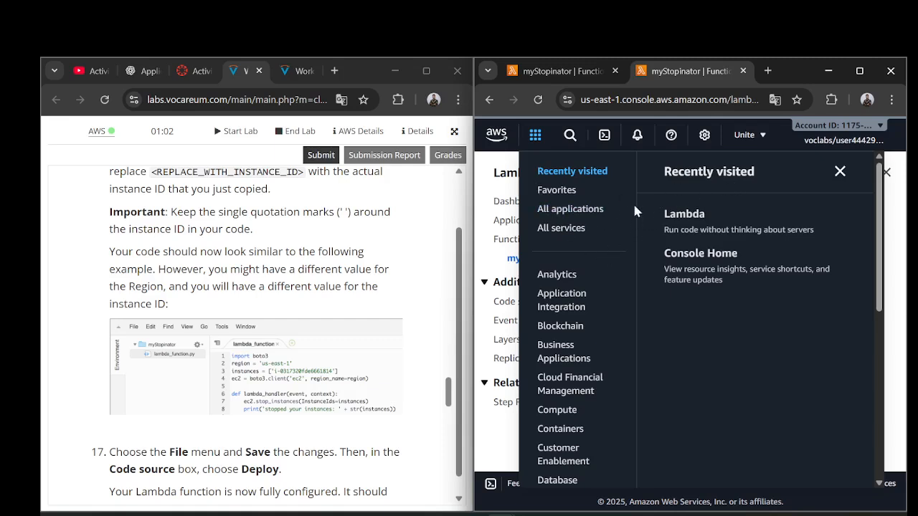
left_click(570, 138)
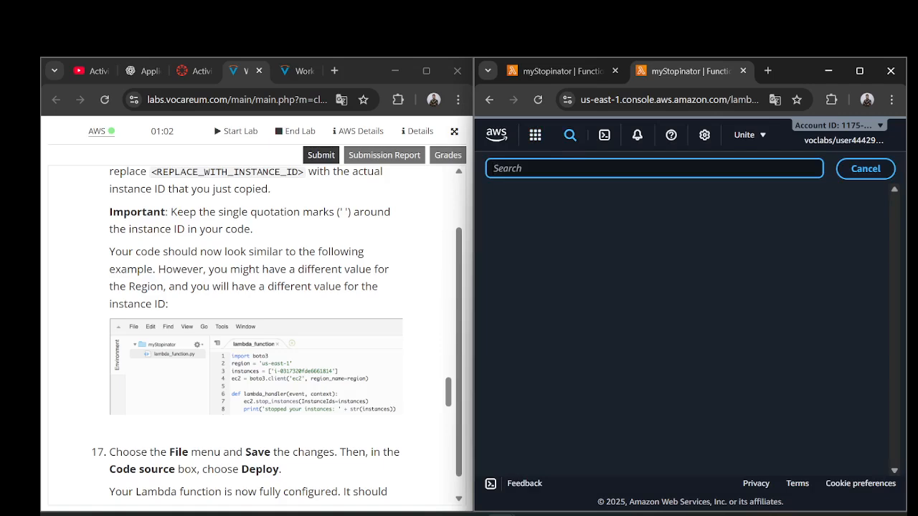
type("ec")
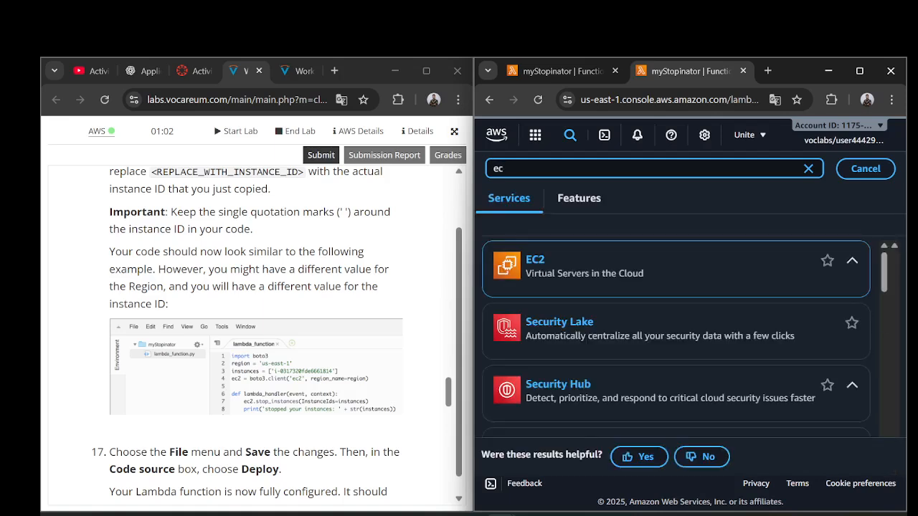
left_click(535, 267)
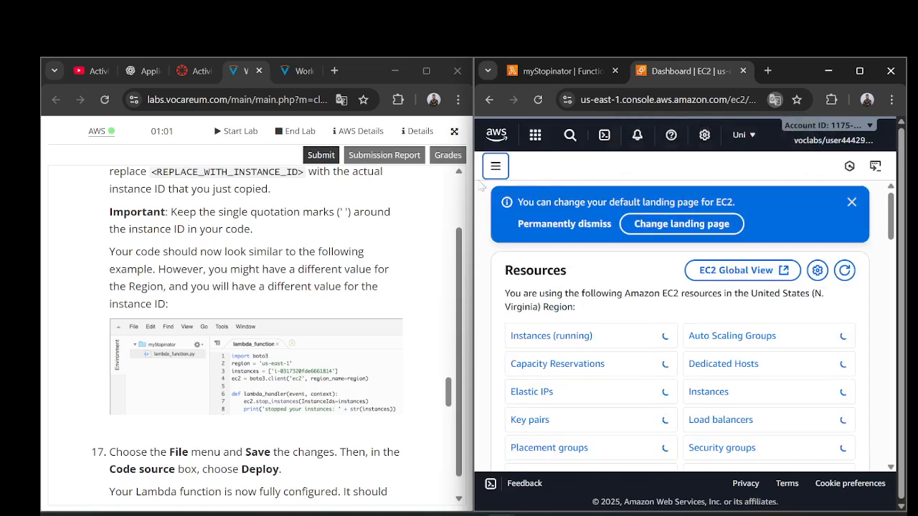
Open the EC2 Instances list and bring the instance1 row into view.
left_click(495, 165)
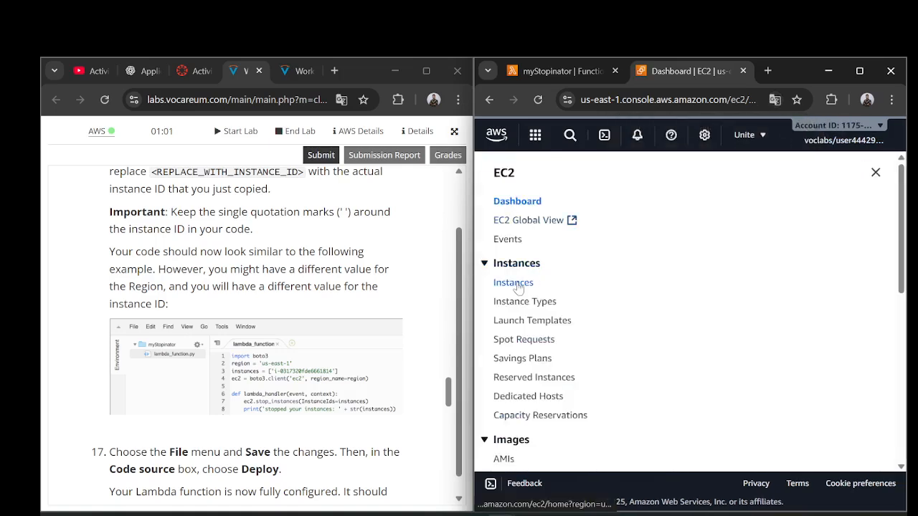
left_click(528, 284)
scroll(666, 328, "down", 1)
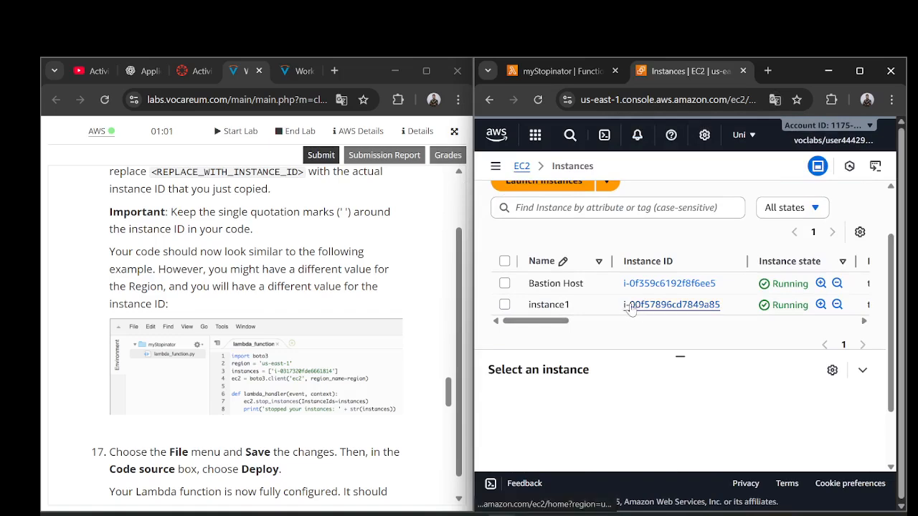
Select instance1 in the Instances list and bring its instance ID into view.
left_click(636, 310)
right_click(637, 311)
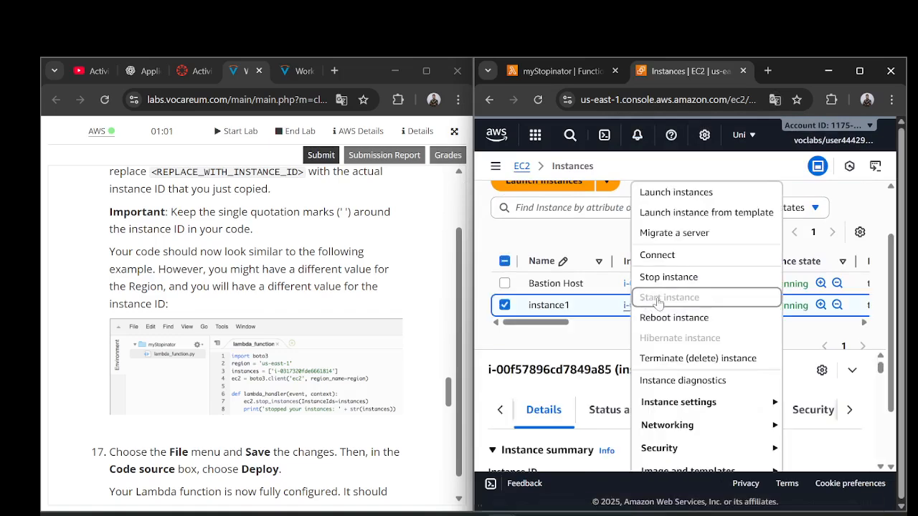
left_click(609, 323)
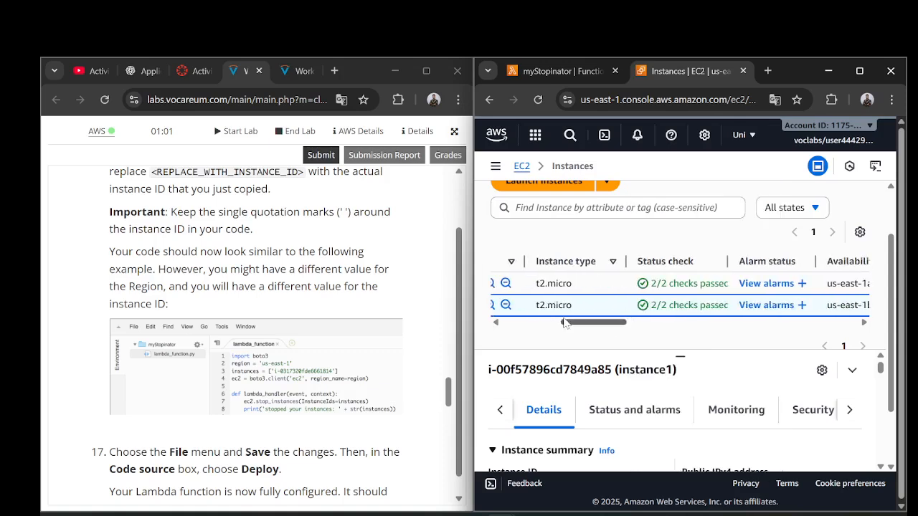
left_click_drag(564, 323, 539, 320)
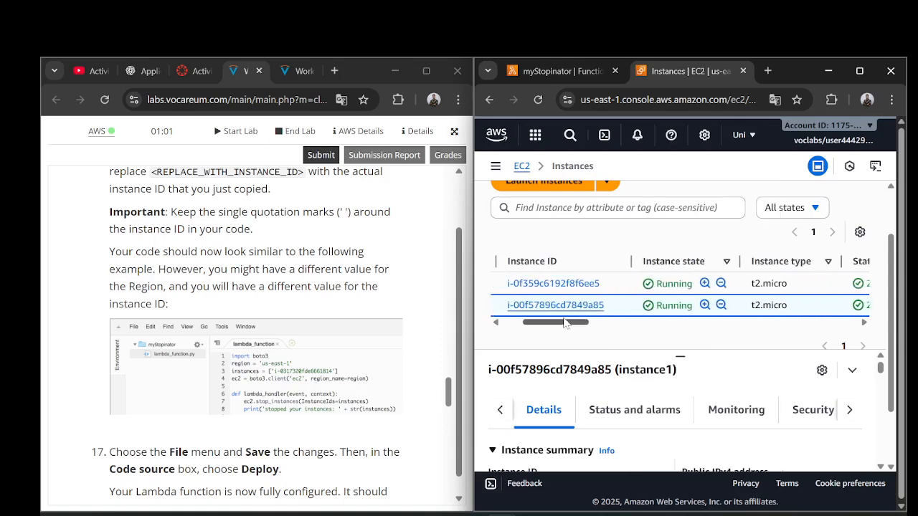
right_click(545, 304)
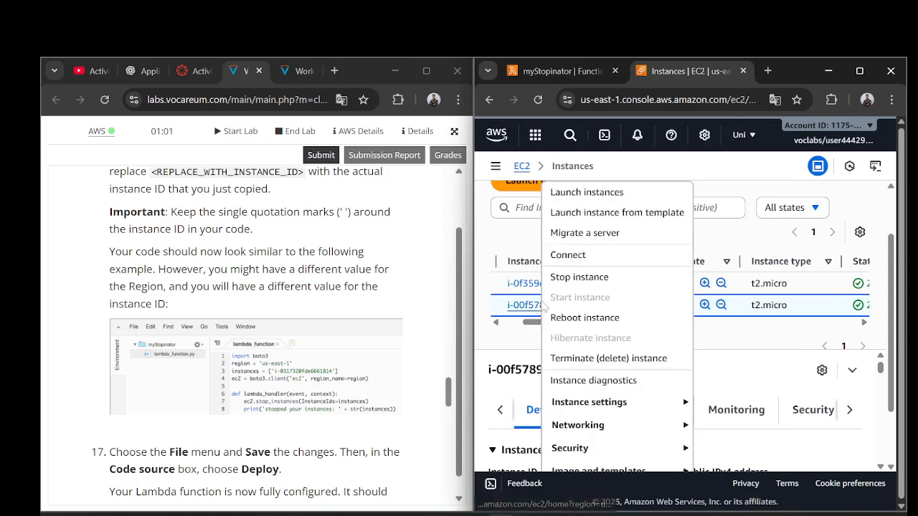
scroll(607, 389, "down", 1)
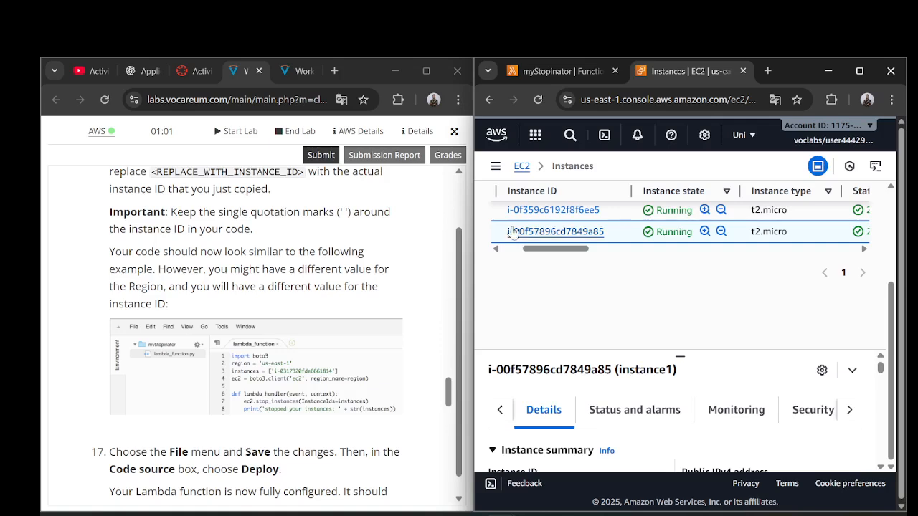
left_click_drag(506, 236, 606, 245)
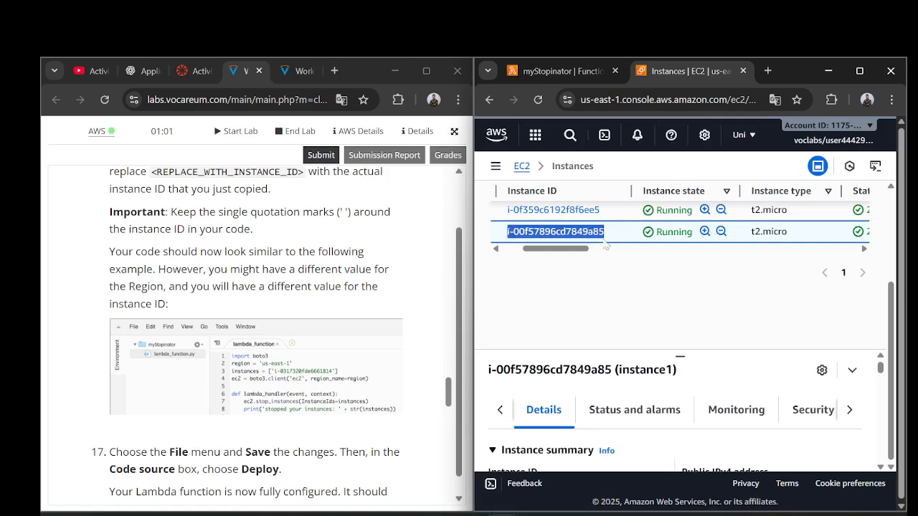
right_click(606, 246)
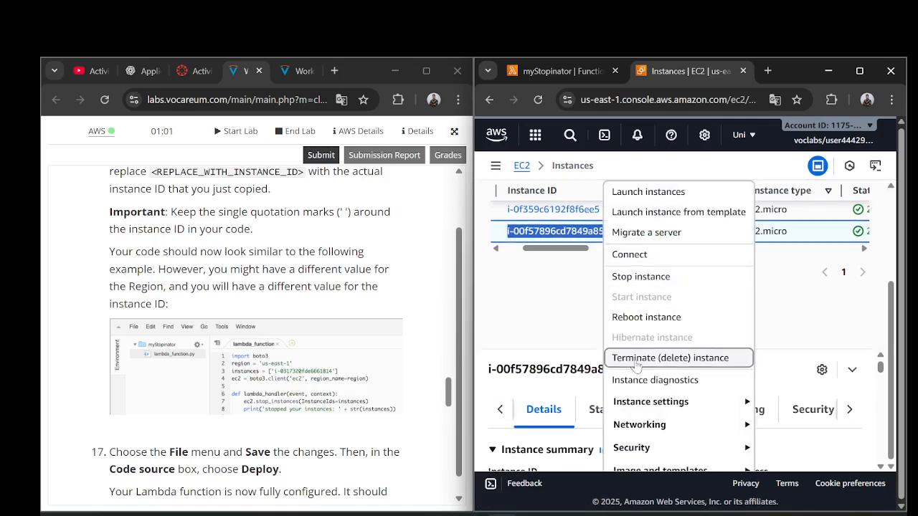
right_click(566, 234)
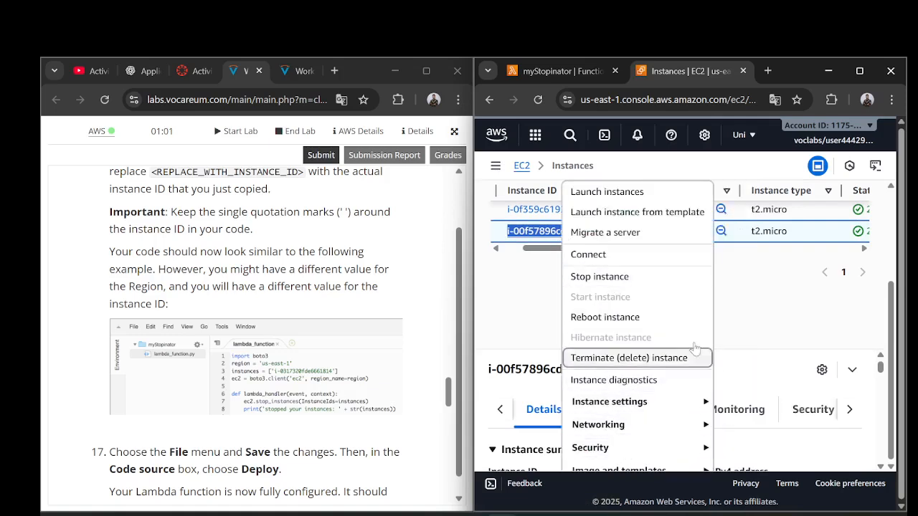
left_click(737, 287)
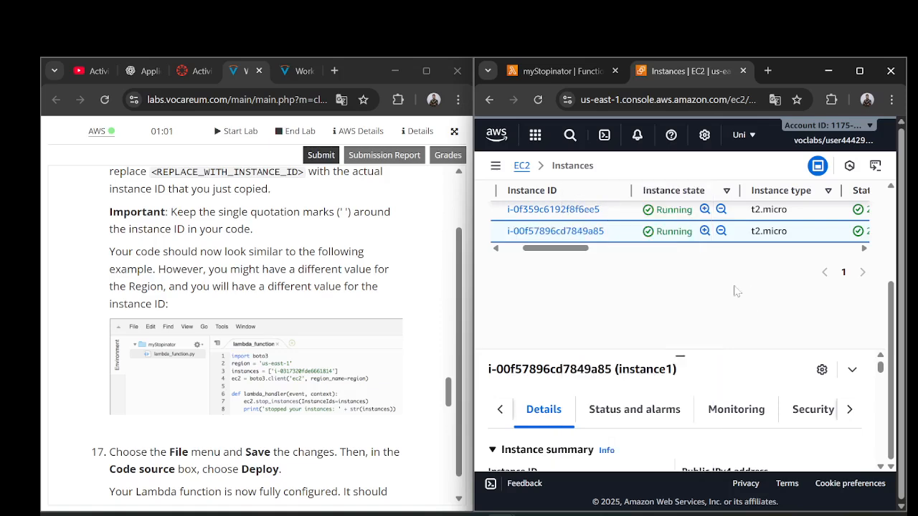
right_click(592, 232)
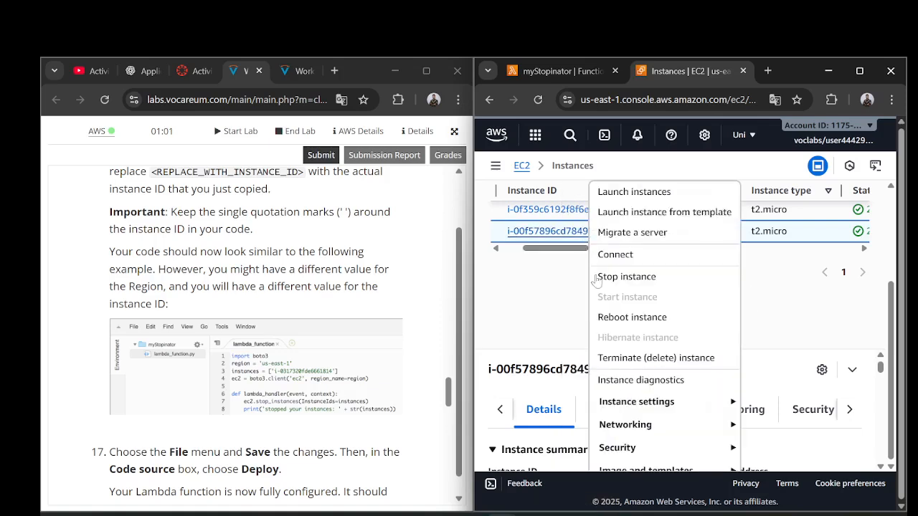
left_click(519, 248)
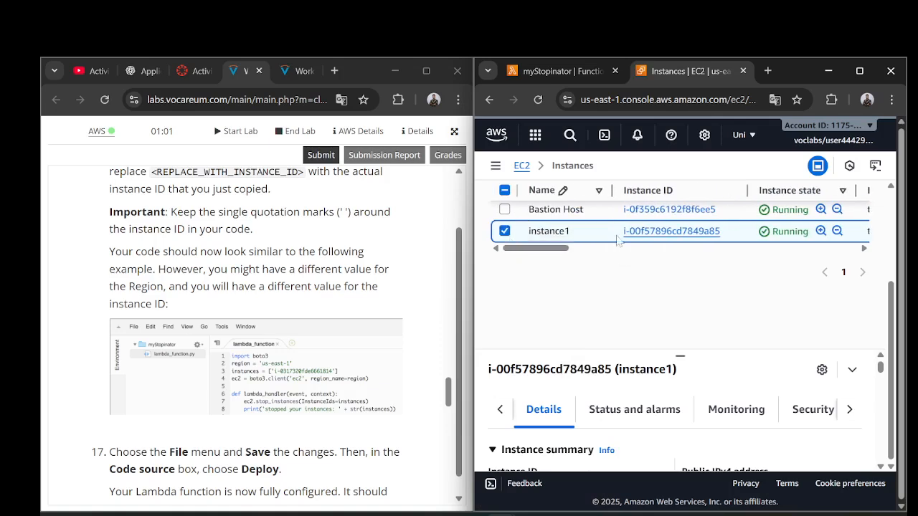
left_click_drag(623, 231, 723, 234)
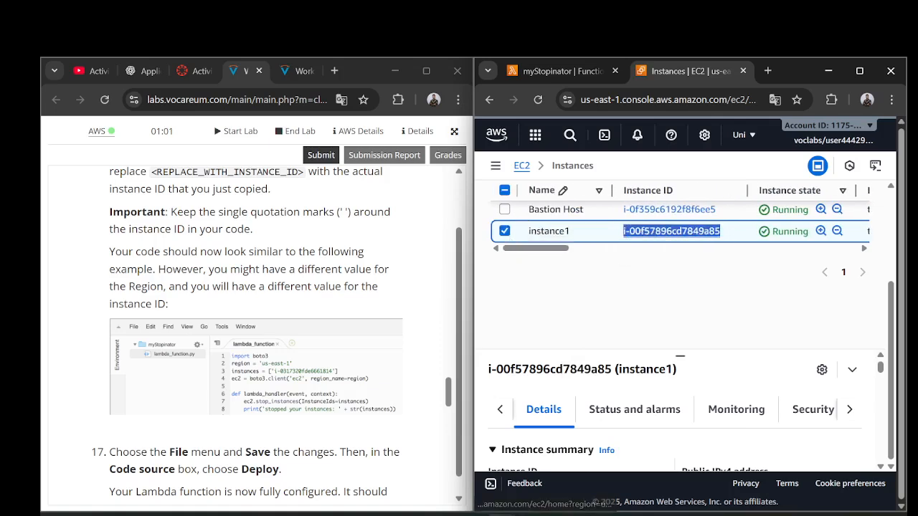
right_click(723, 235)
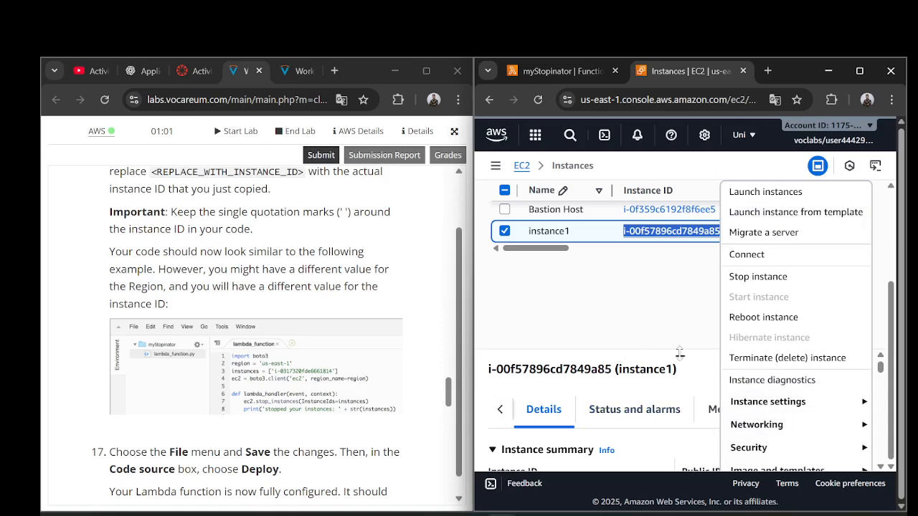
left_click(699, 319)
Copy instance1's instance ID from its instance summary and return to the myStopinator function page.
scroll(667, 441, "down", 2)
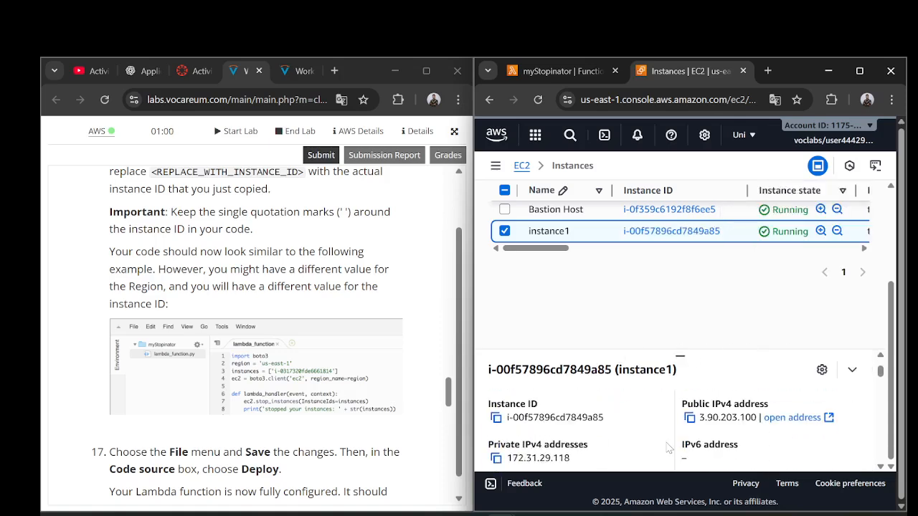
left_click(496, 418)
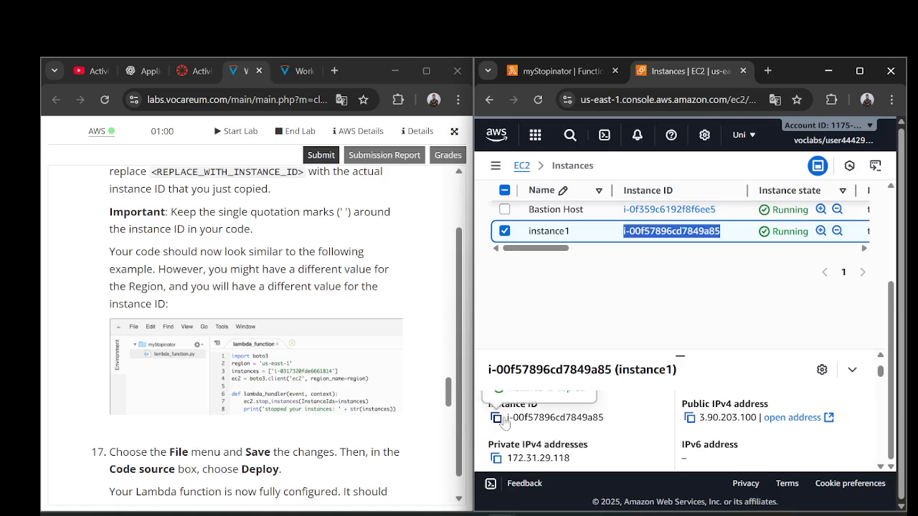
left_click(587, 71)
left_click(589, 94)
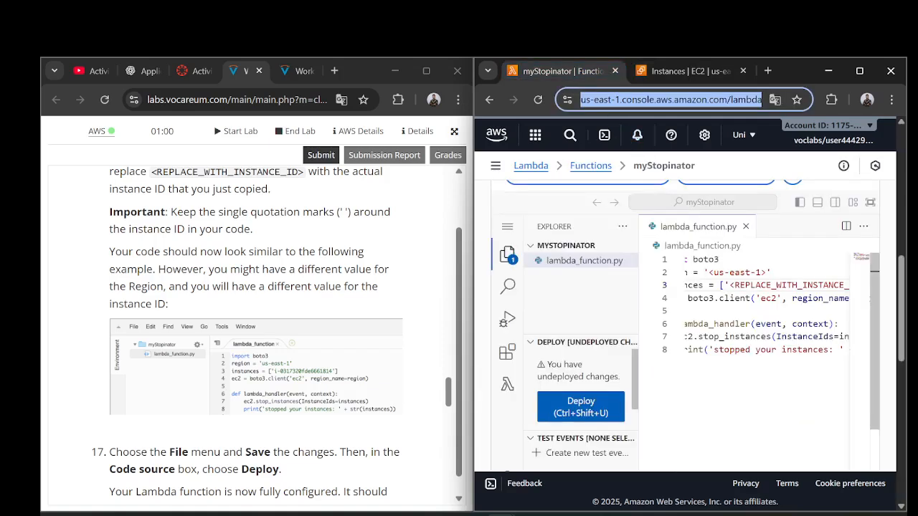
Replace REPLACE_WITH_INSTANCE_ID inside the angle brackets on line 3 of lambda_function.py with the copied ID i-00f57896cd7849a85.
scroll(768, 316, "right", 1)
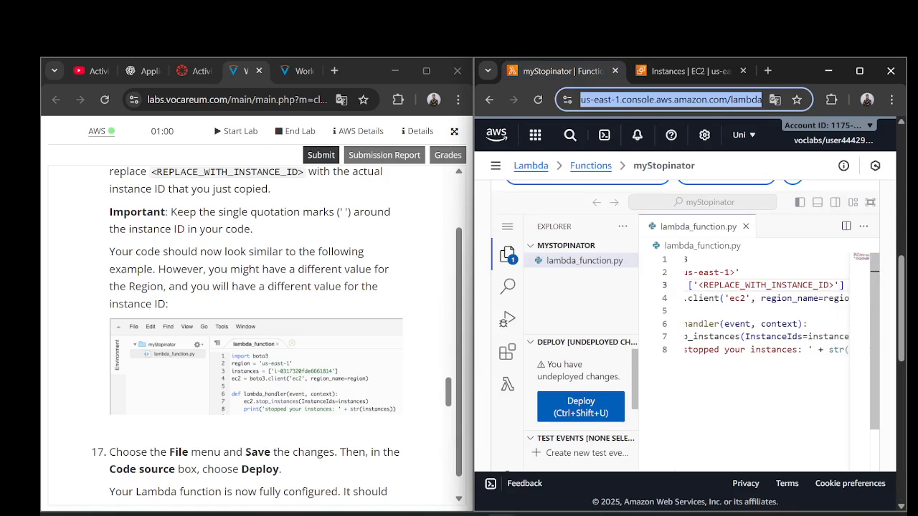
left_click(834, 286)
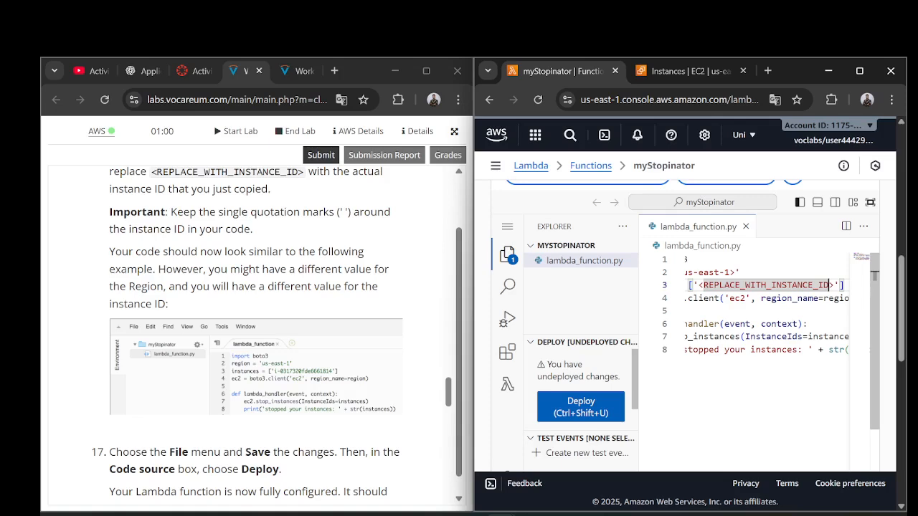
key("BackSpace")
key("BackSpace")
key("BackSpace")
key("BackSpace")
key("BackSpace")
key("BackSpace")
key("BackSpace")
key("BackSpace")
key("BackSpace")
key("BackSpace")
key("BackSpace")
key("BackSpace")
key("BackSpace")
key("BackSpace")
key("BackSpace")
key("BackSpace")
key("BackSpace")
key("BackSpace")
key("BackSpace")
key("BackSpace")
key("BackSpace")
key("BackSpace")
key("BackSpace")
key("BackSpace")
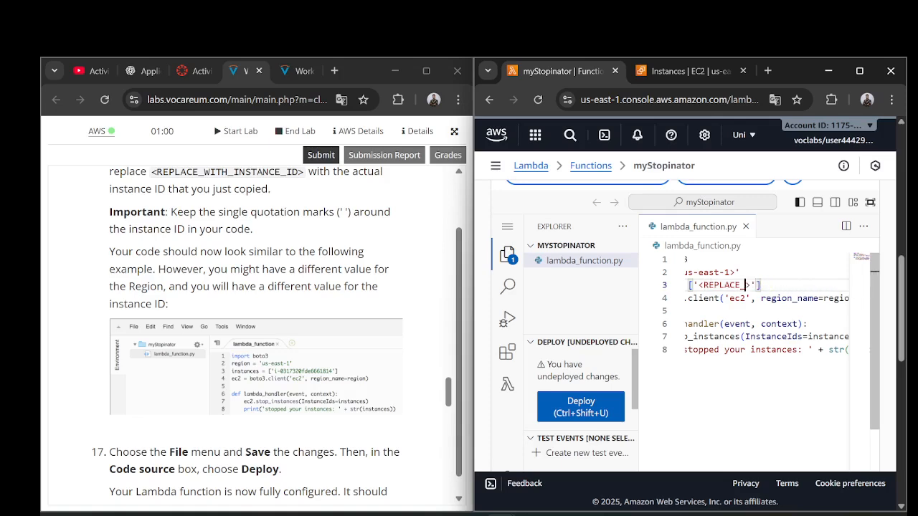
key("BackSpace")
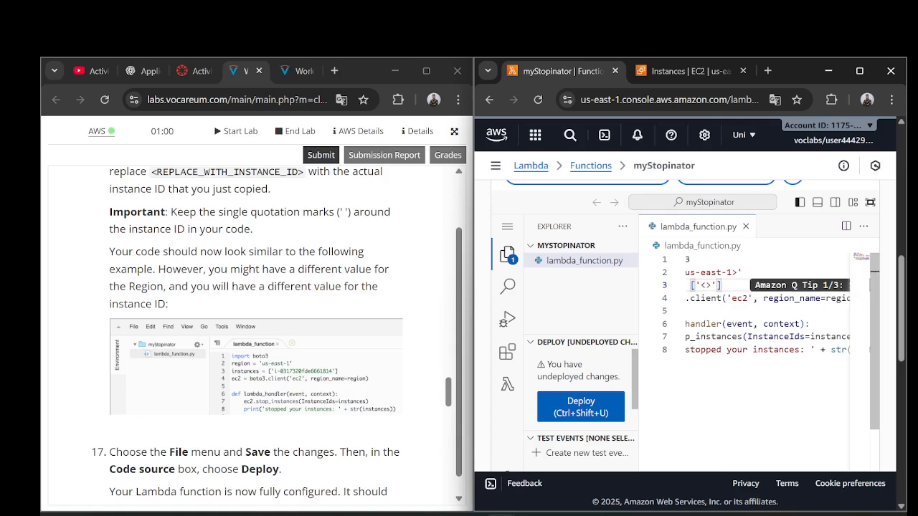
key("ctrl+v")
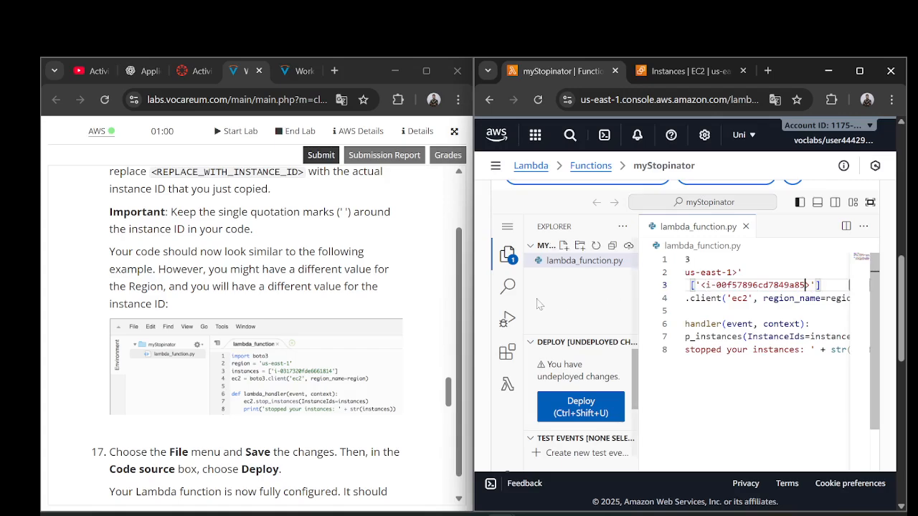
Review lab steps 16 to 18 and the example code, and look over the myStopinator code source and properties sections.
scroll(391, 320, "down", 1)
scroll(390, 320, "up", 2)
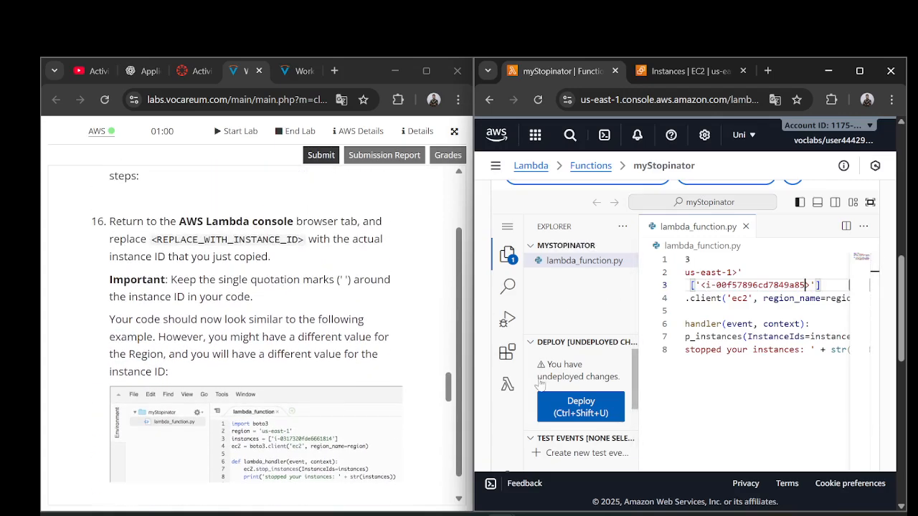
scroll(746, 323, "down", 3)
scroll(802, 400, "down", 6)
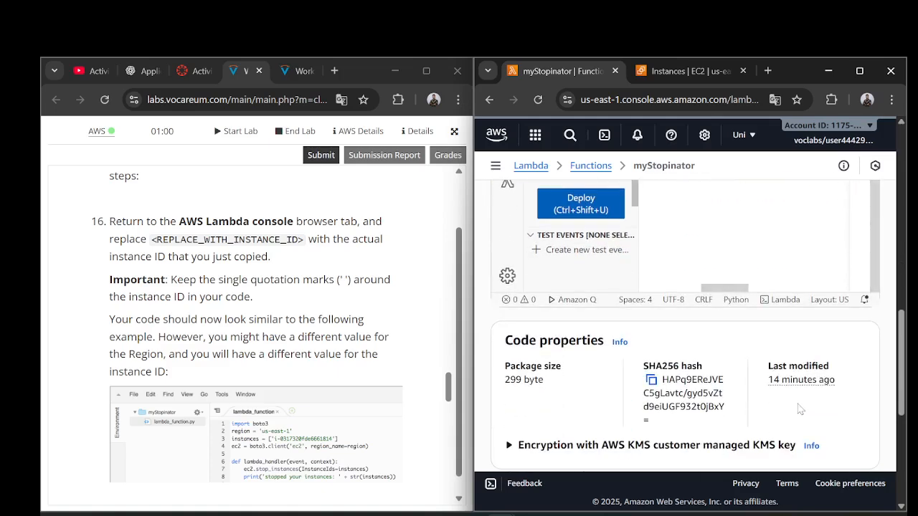
scroll(802, 400, "down", 2)
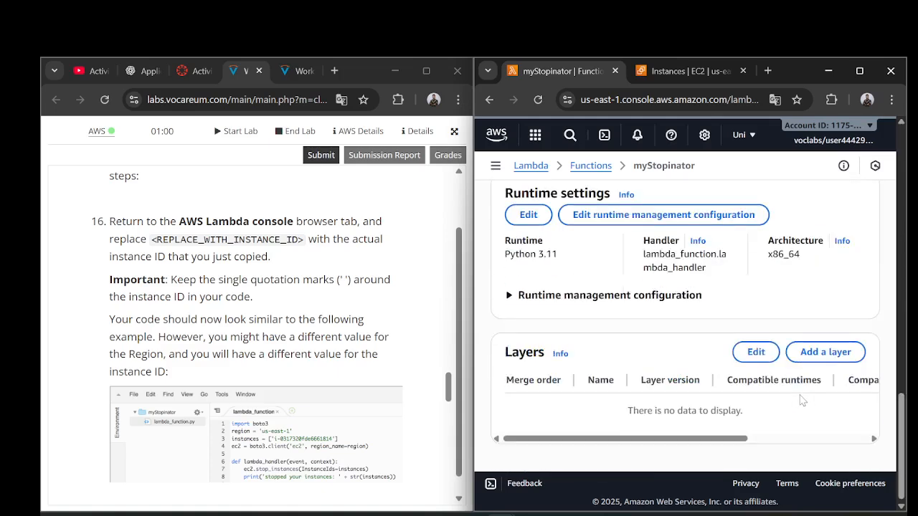
scroll(809, 425, "up", 5)
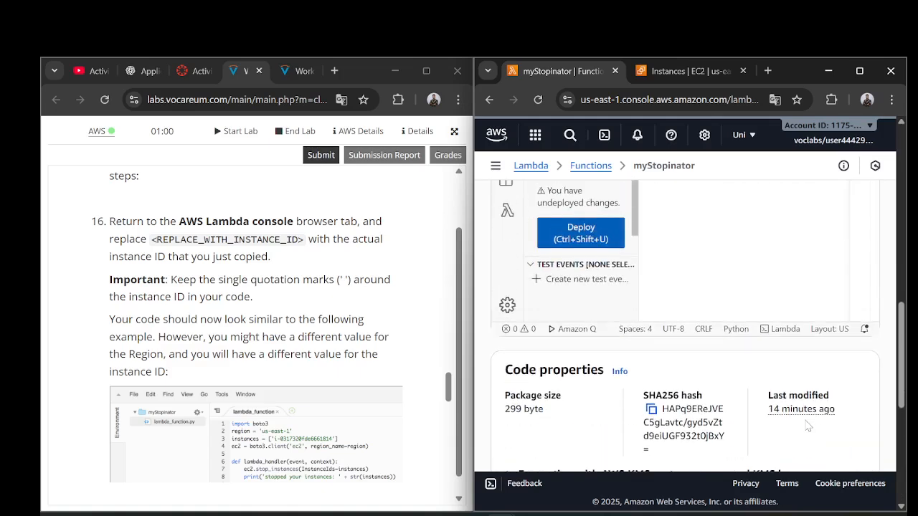
scroll(808, 426, "up", 4)
scroll(410, 331, "up", 1)
scroll(409, 332, "up", 1)
scroll(410, 332, "down", 3)
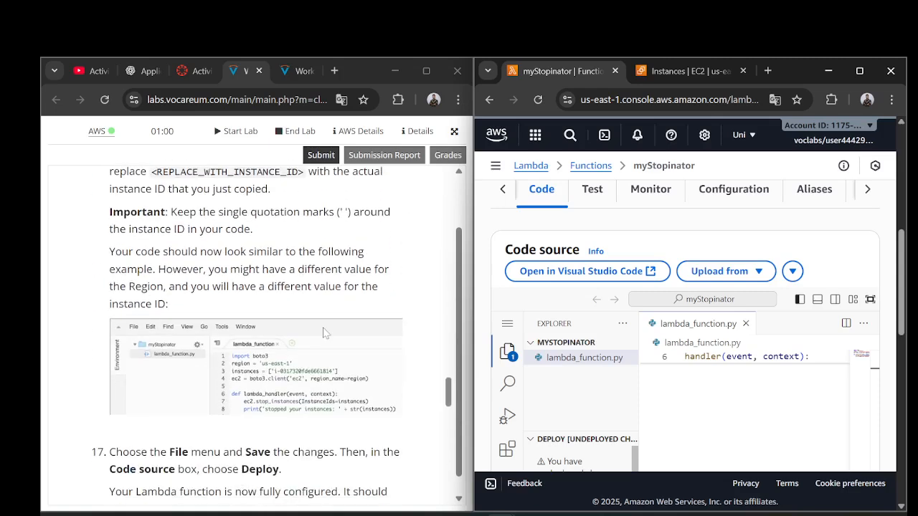
scroll(322, 332, "down", 4)
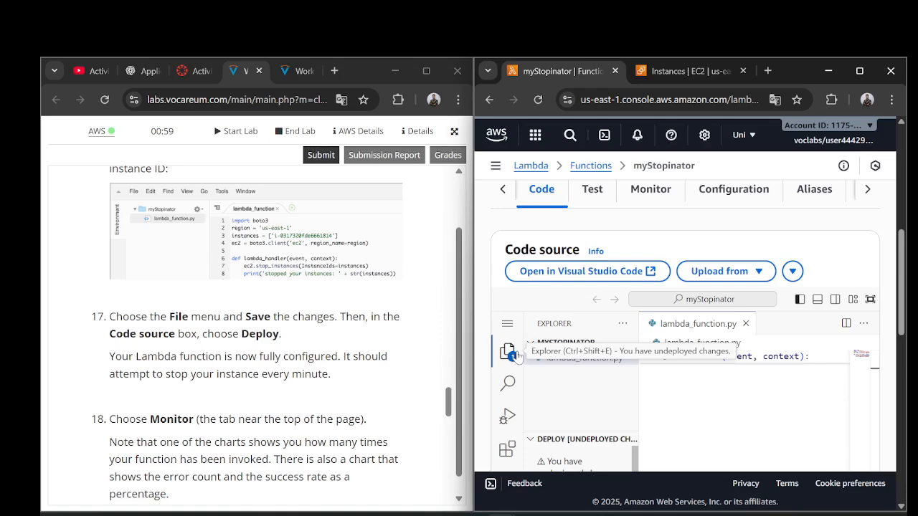
Toggle the Auto Save option of the Lambda code editor.
left_click(507, 324)
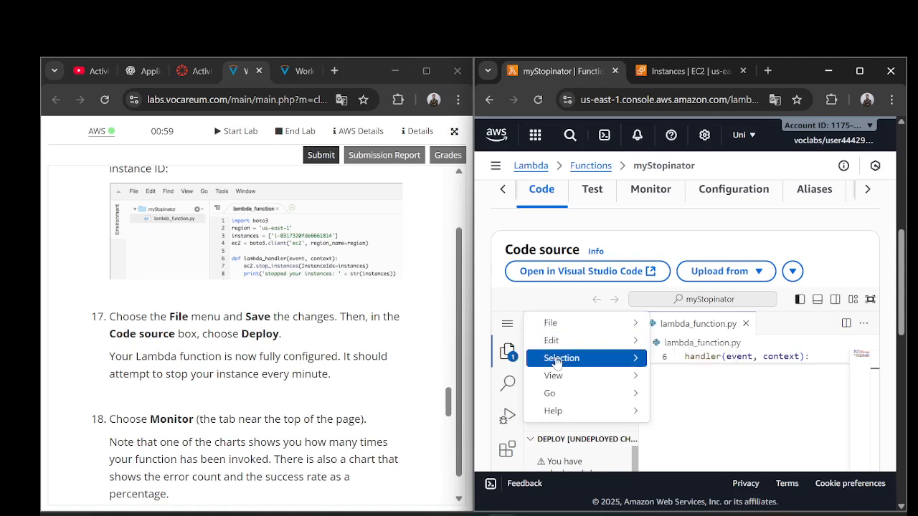
mouse_move(593, 340)
mouse_move(600, 322)
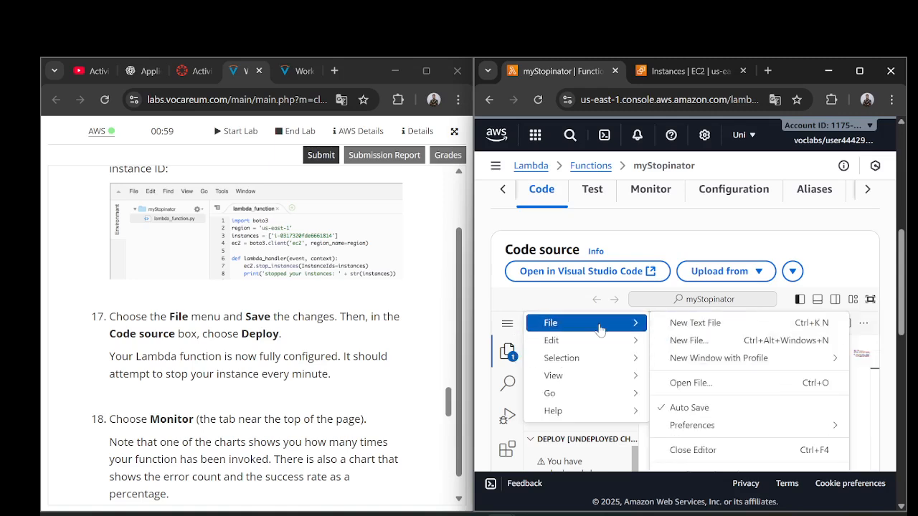
left_click(703, 416)
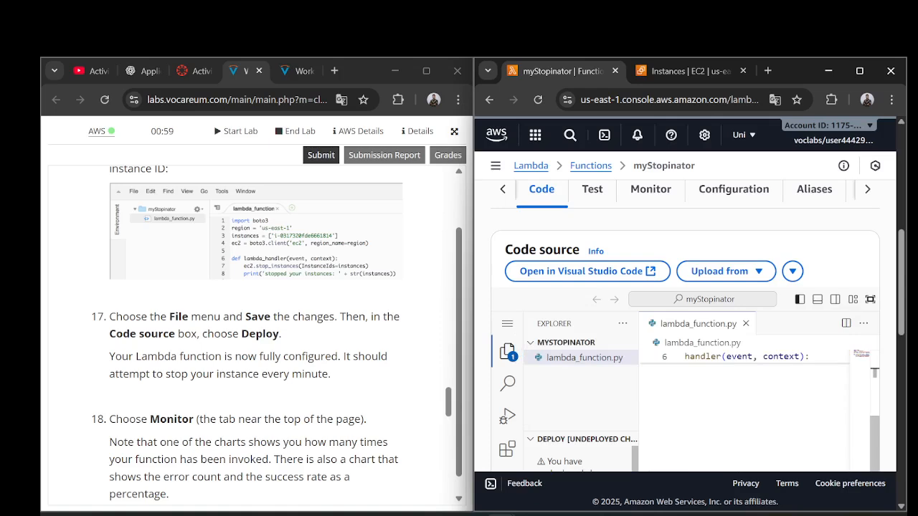
Deploy the edited lambda_function.py code to the myStopinator function and check the deployment progress.
scroll(712, 401, "up", 4)
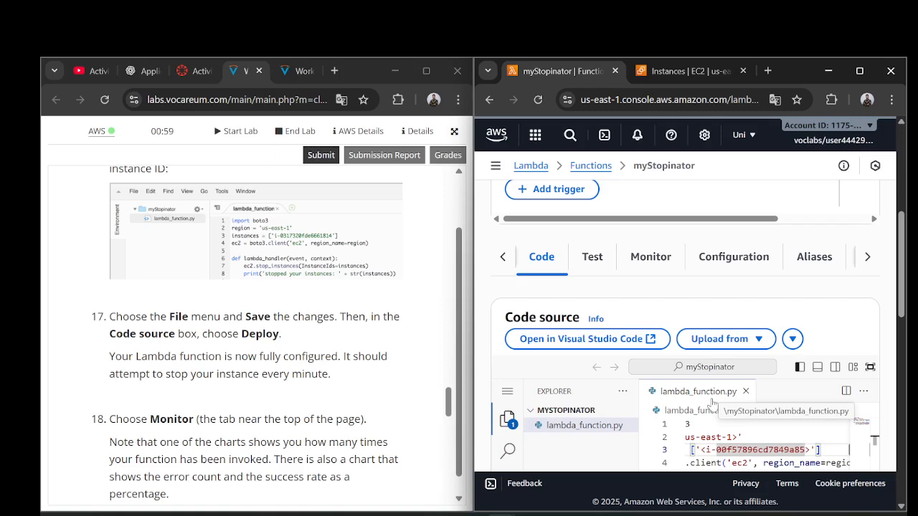
scroll(713, 403, "down", 3)
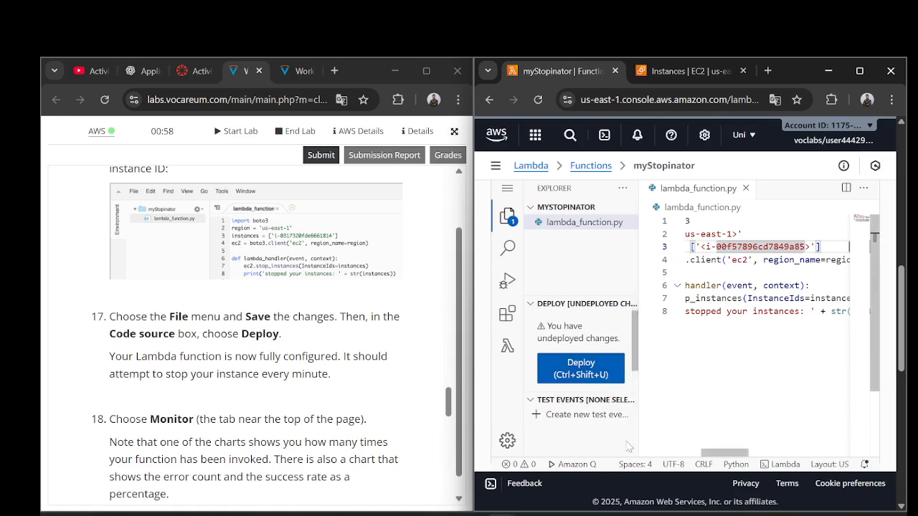
left_click(598, 374)
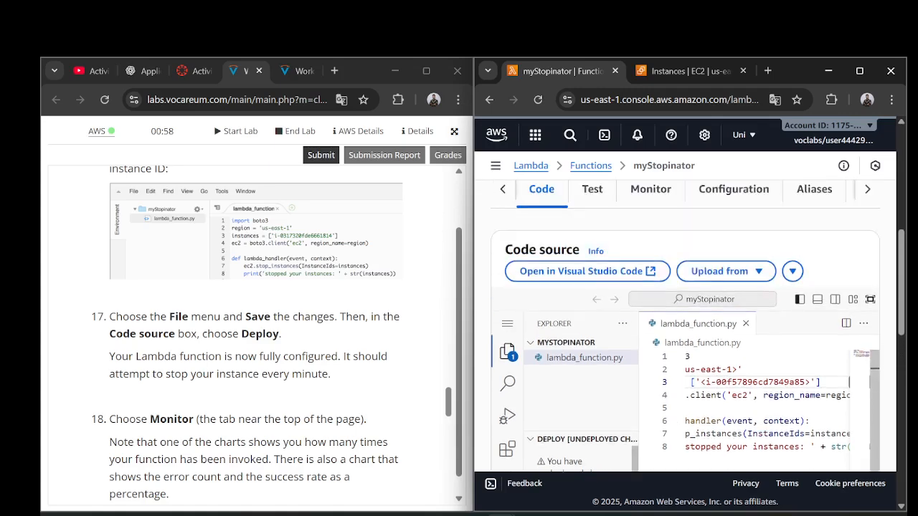
scroll(685, 327, "up", 1)
scroll(685, 327, "down", 8)
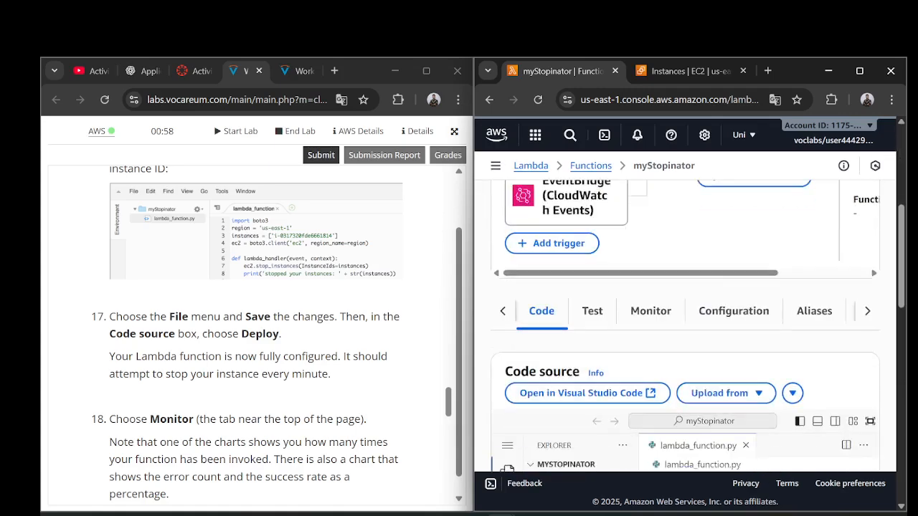
scroll(685, 326, "down", 1)
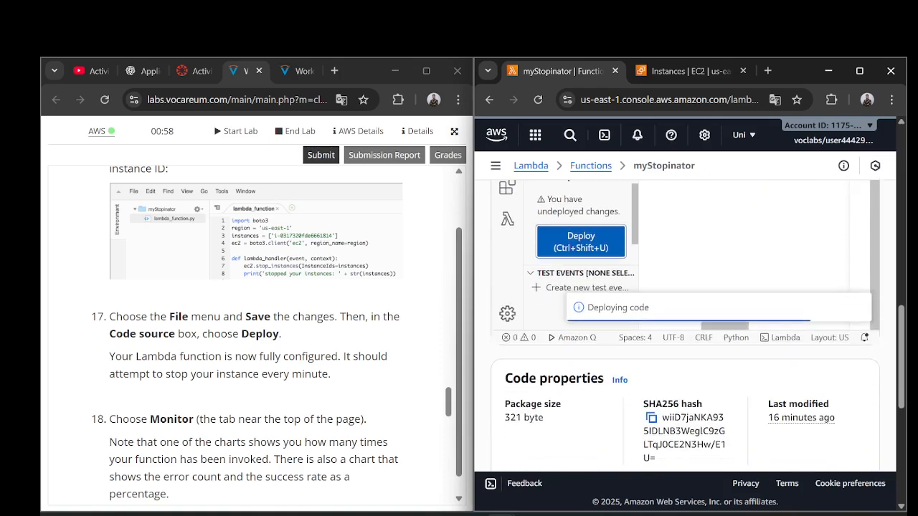
Open the monitoring view of the myStopinator function and examine its invocation, duration and error charts.
scroll(684, 327, "up", 2)
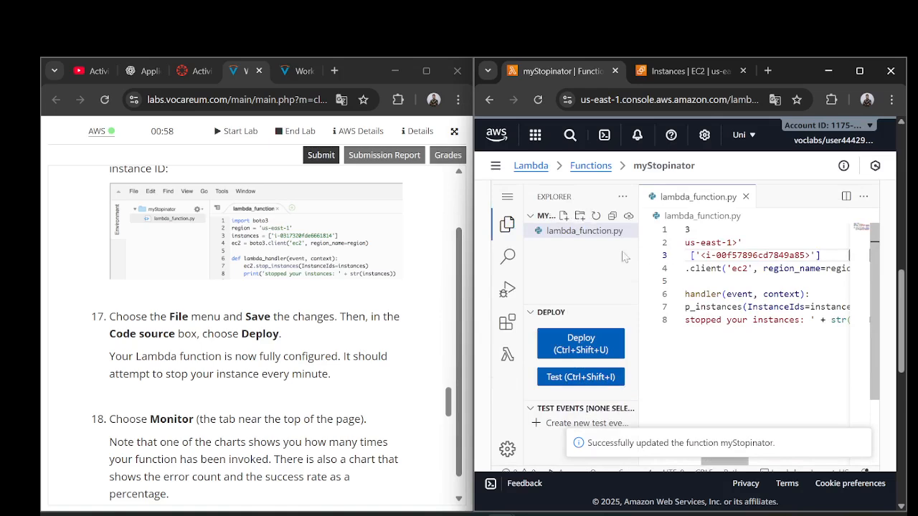
scroll(254, 322, "down", 3)
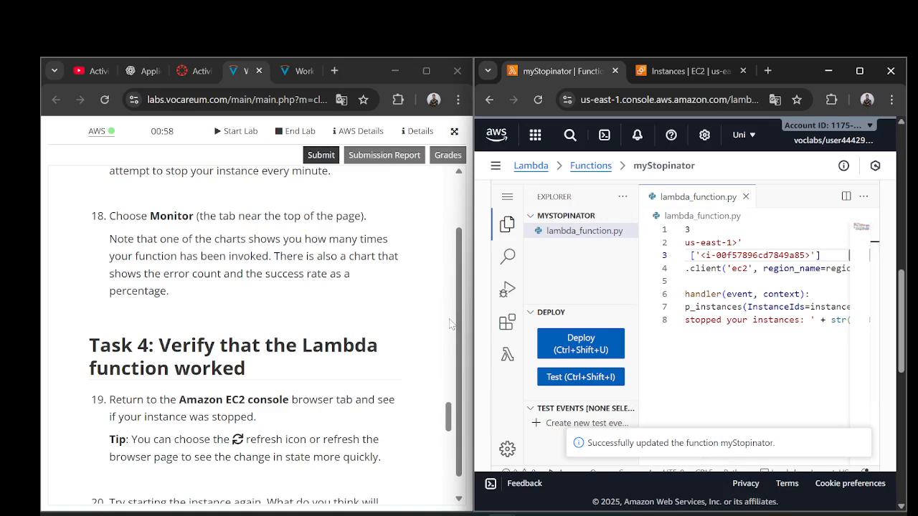
scroll(683, 279, "up", 3)
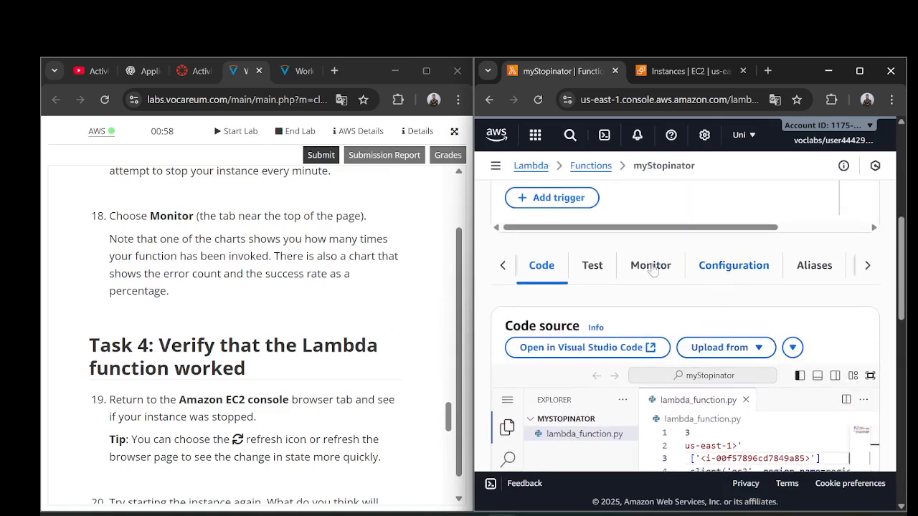
left_click(650, 267)
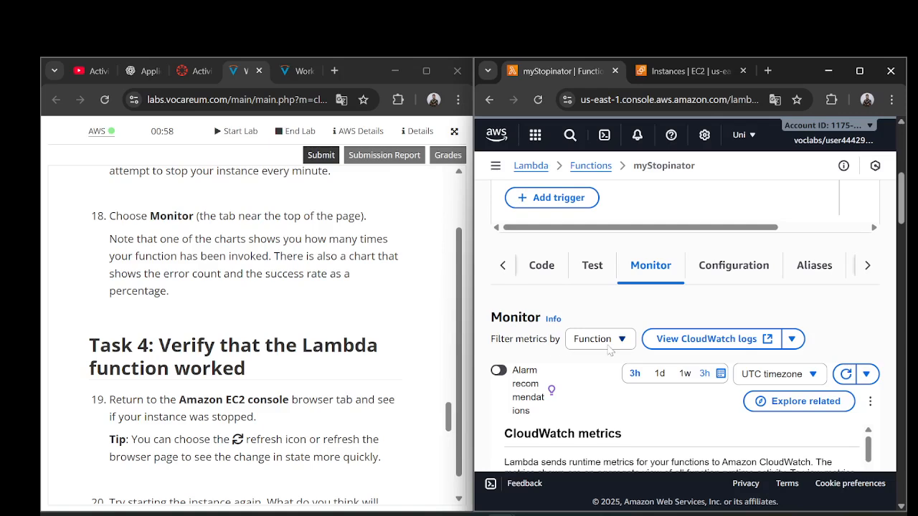
scroll(624, 359, "down", 3)
scroll(642, 374, "down", 1)
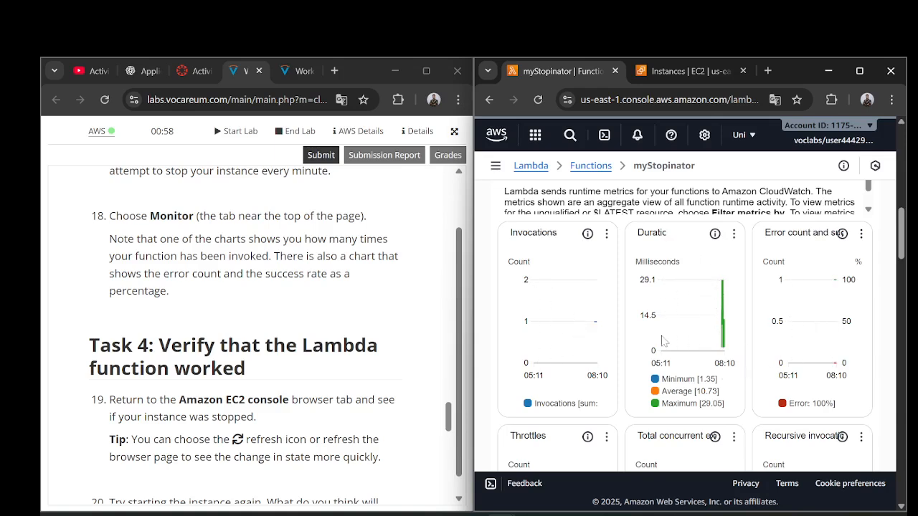
mouse_move(684, 320)
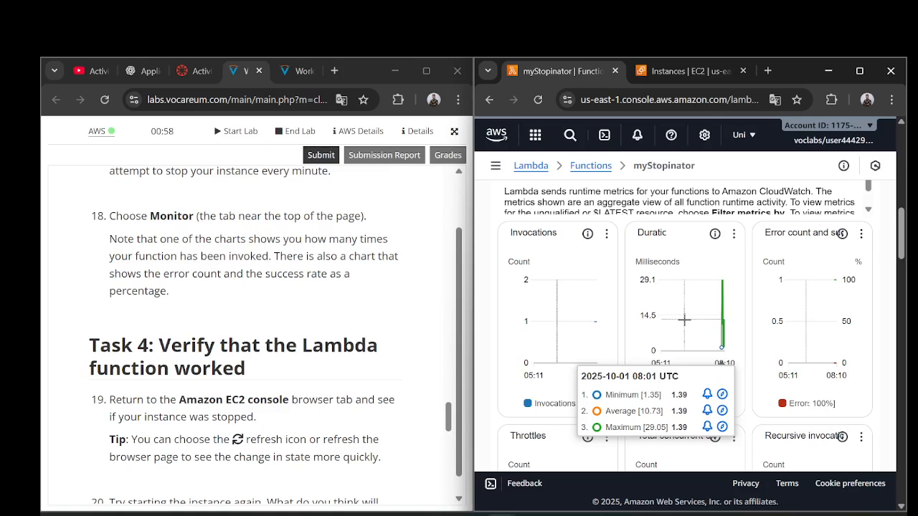
scroll(684, 321, "down", 2)
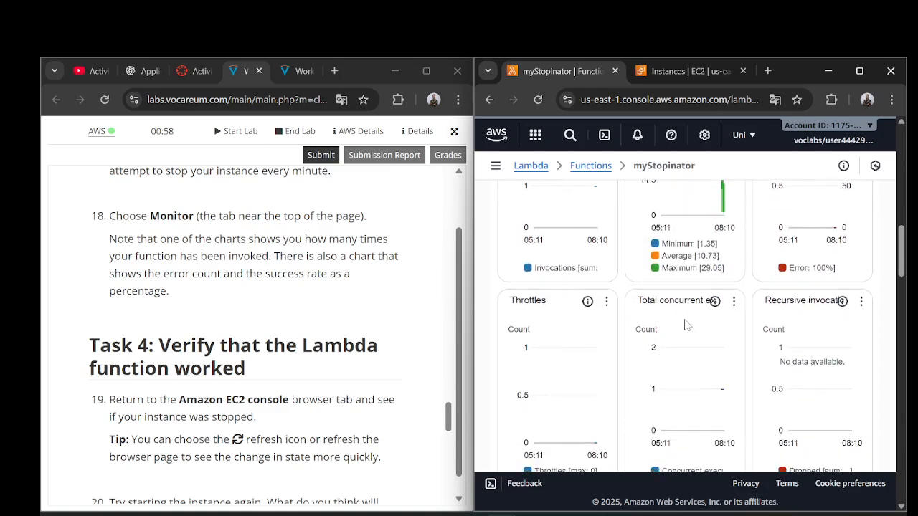
Read the lab's Task 4 instructions on verifying that the Lambda function worked, and skim the submission section.
scroll(271, 334, "down", 1)
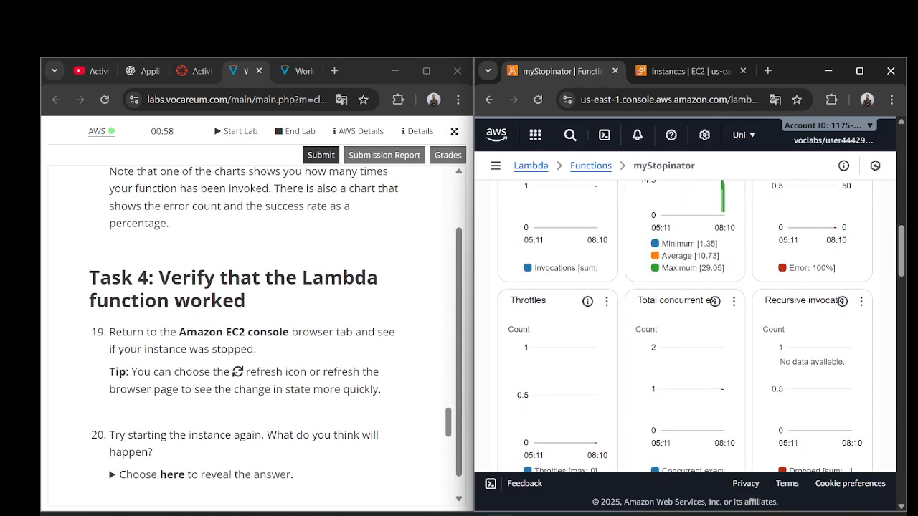
scroll(245, 334, "down", 9)
scroll(245, 334, "up", 3)
scroll(245, 334, "up", 7)
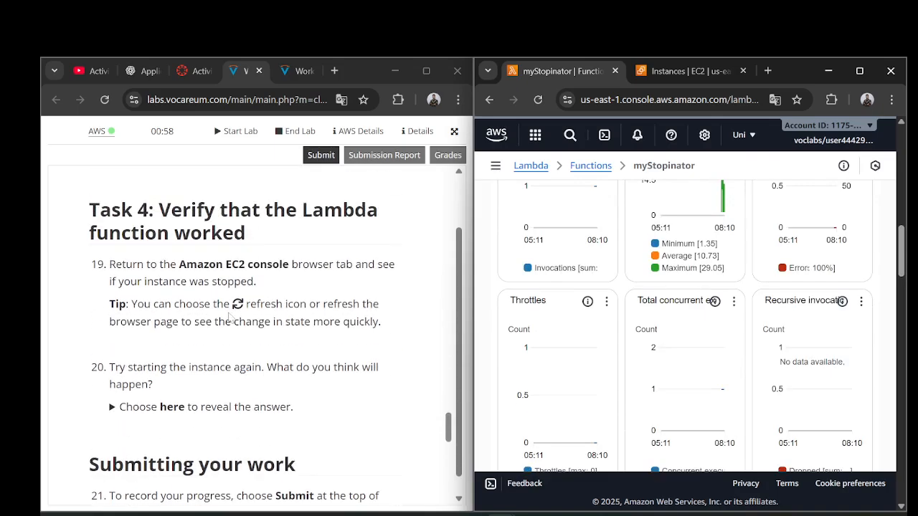
Inspect the data point in myStopinator's Invocations chart.
scroll(565, 306, "up", 2)
scroll(565, 305, "up", 1)
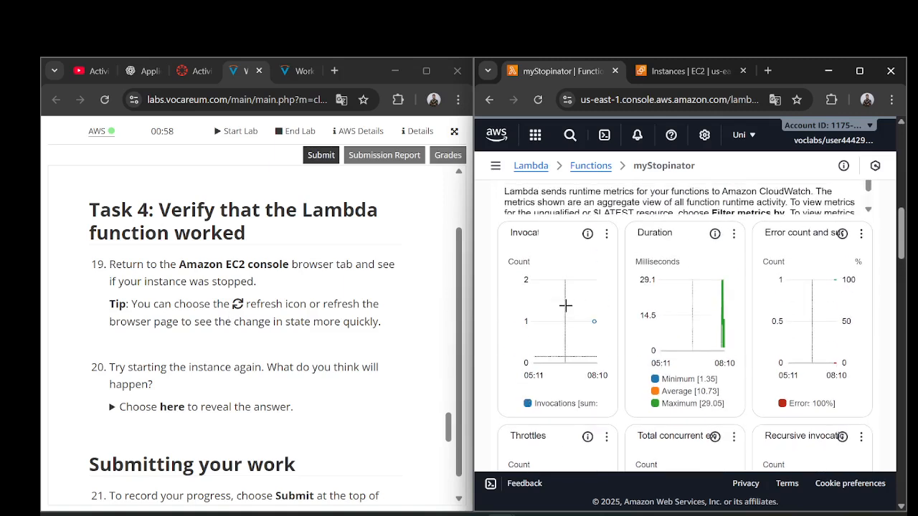
mouse_move(568, 304)
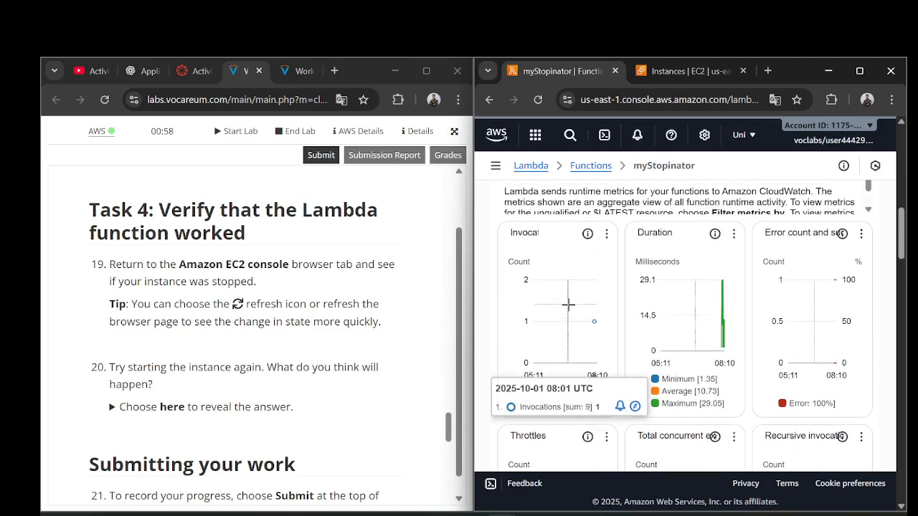
scroll(579, 206, "up", 3)
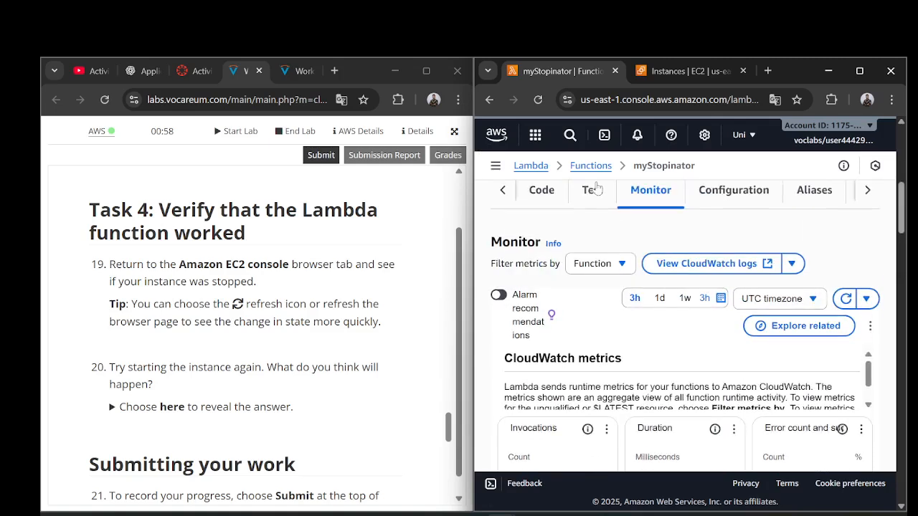
scroll(579, 206, "up", 2)
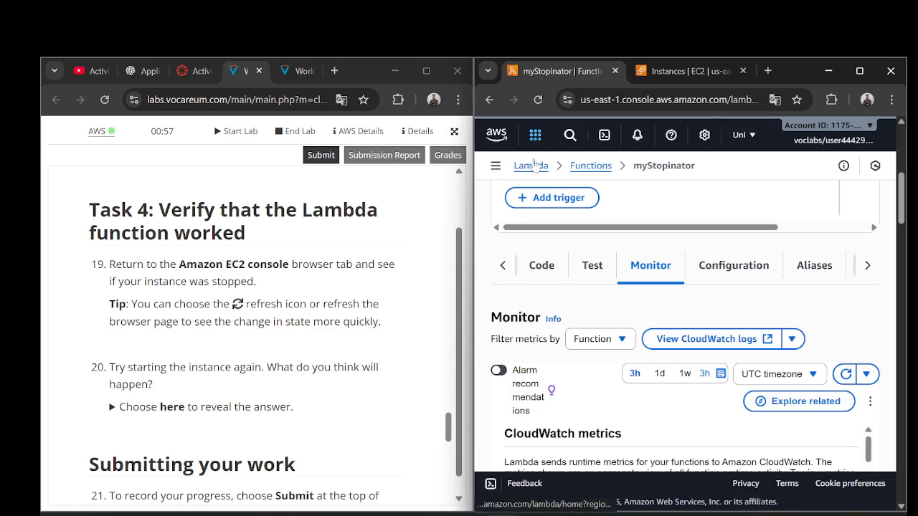
scroll(545, 220, "up", 5)
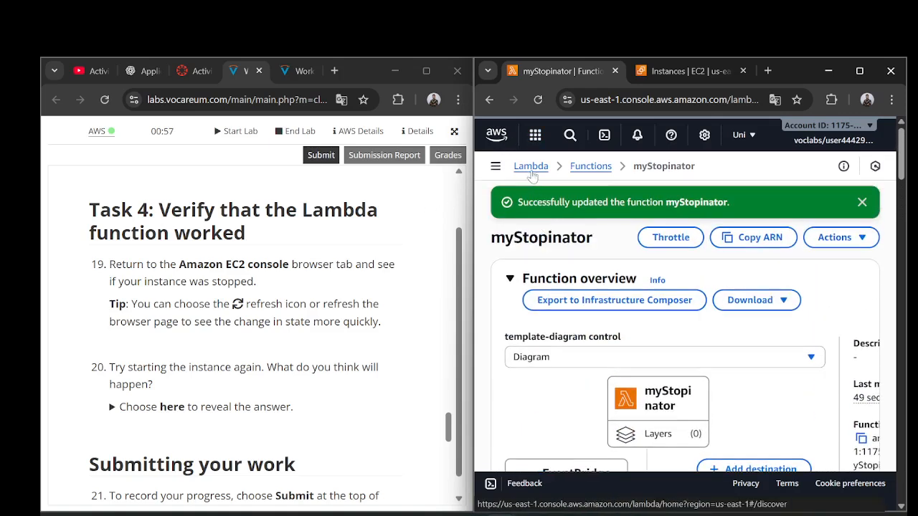
left_click(539, 139)
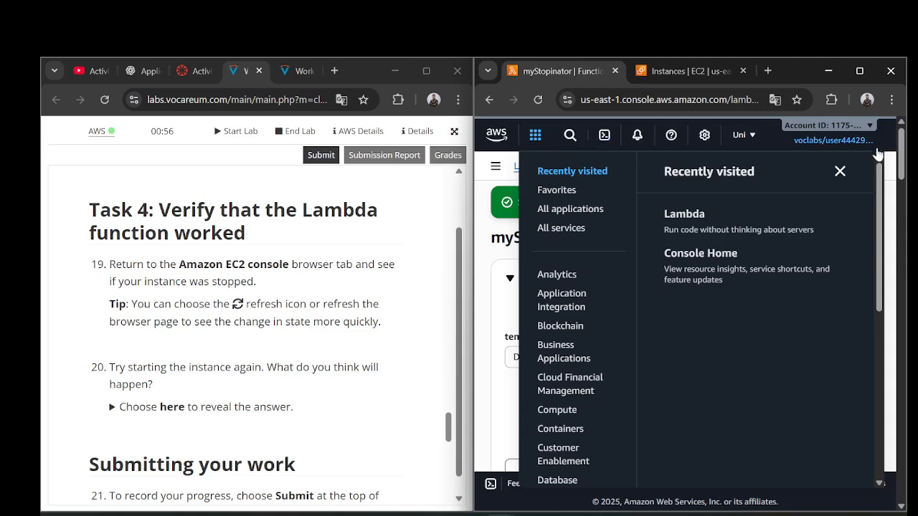
left_click(840, 171)
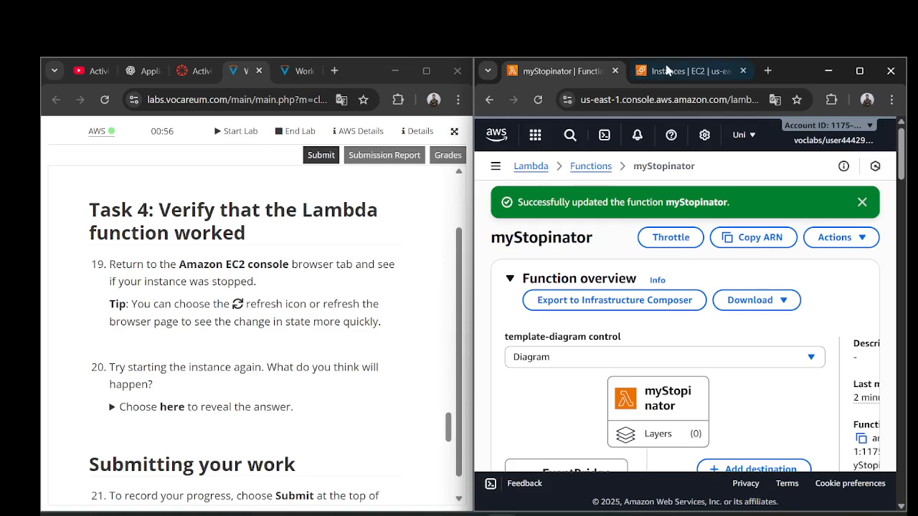
Switch to the EC2 Instances page, reload it, dismiss the translation popup and check the state of instance1.
left_click(674, 71)
scroll(666, 231, "up", 4)
left_click(538, 99)
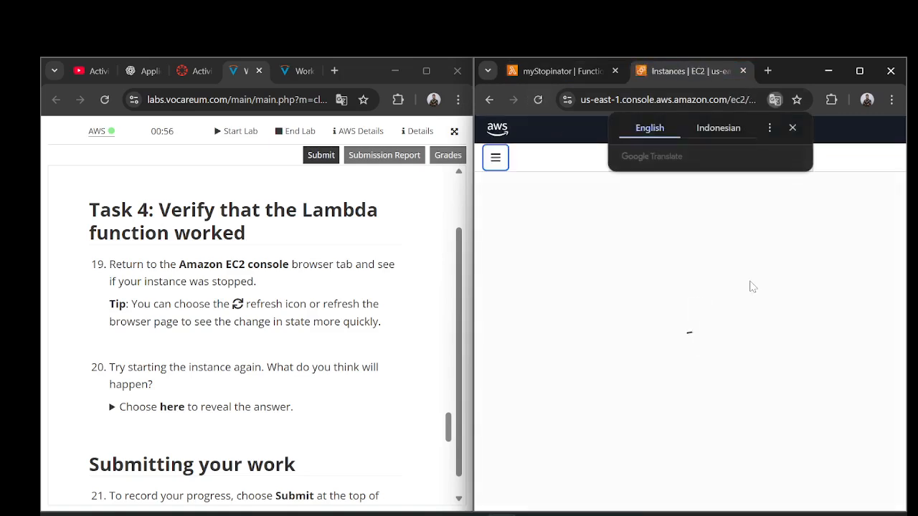
scroll(753, 323, "down", 3)
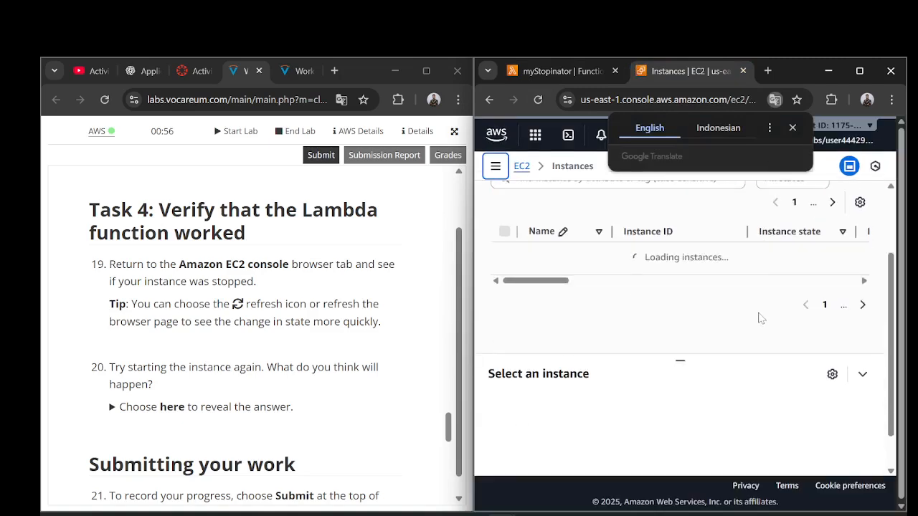
scroll(761, 318, "up", 1)
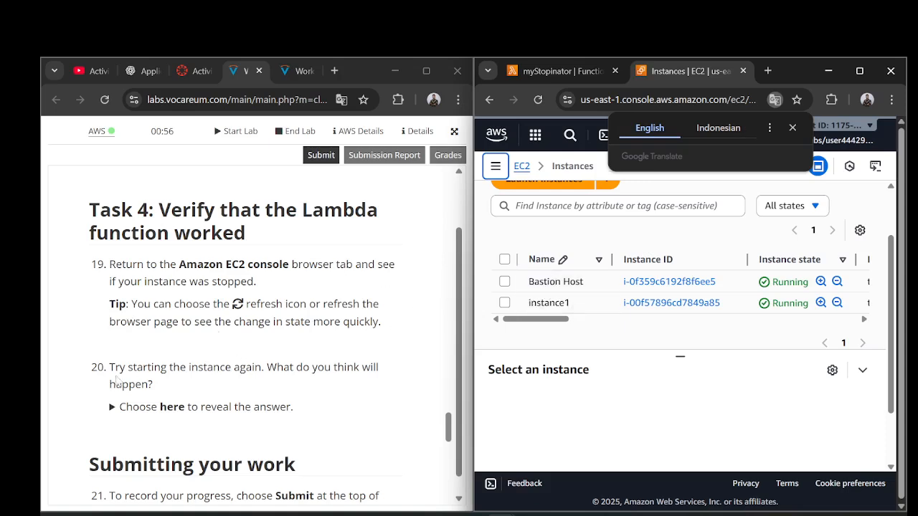
scroll(664, 284, "up", 2)
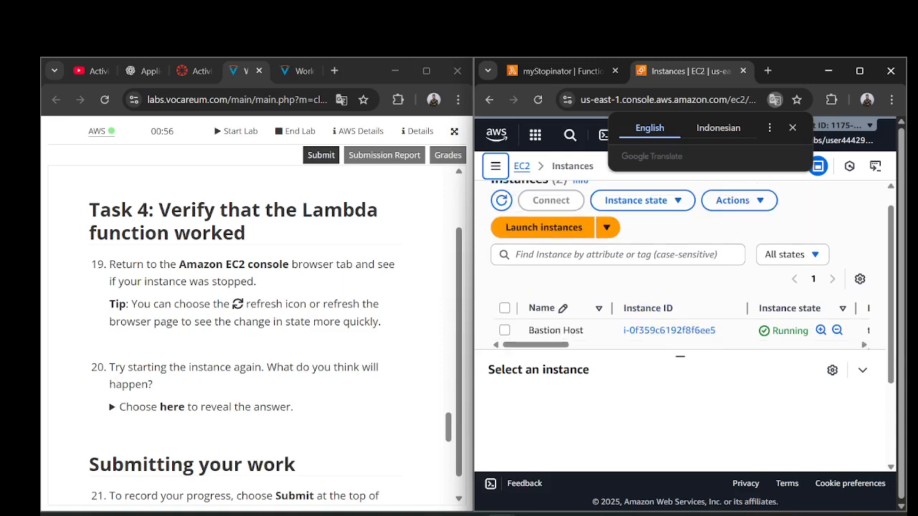
left_click(792, 128)
scroll(661, 251, "down", 3)
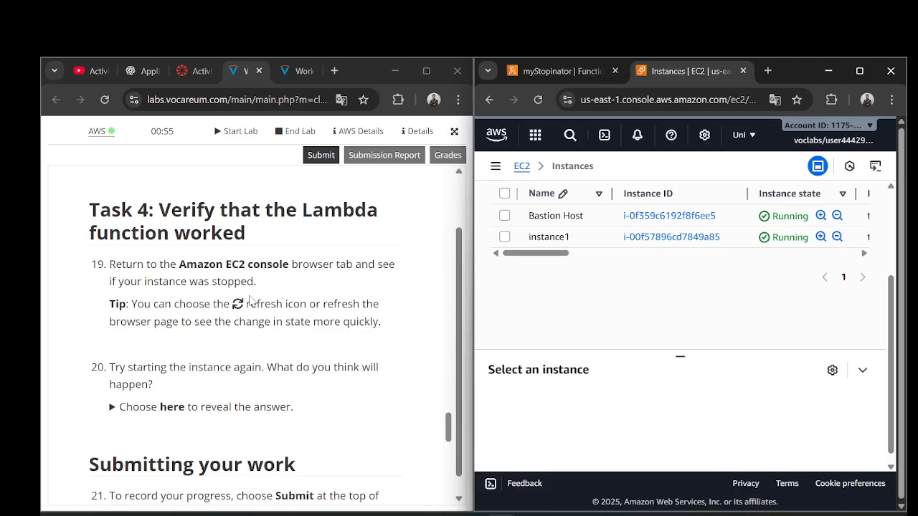
Read lab steps 19 to 22 on verifying the instance and submitting the work.
scroll(250, 299, "down", 3)
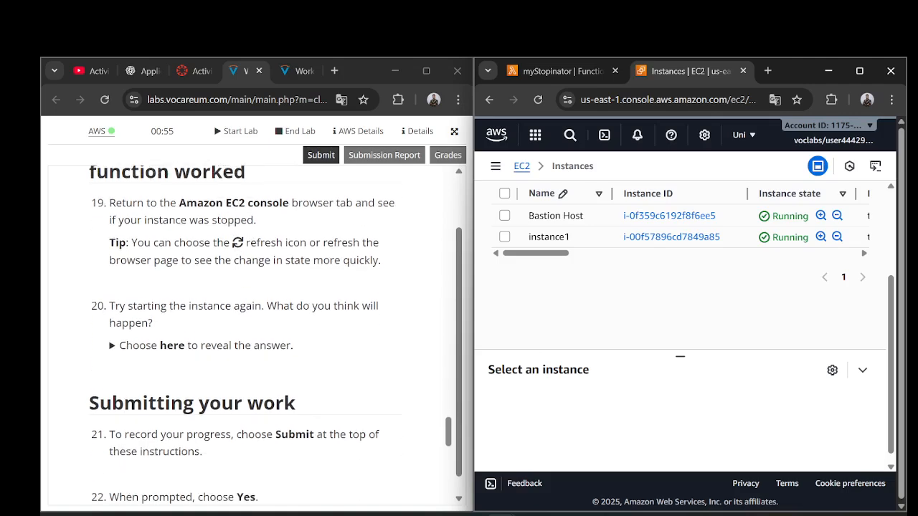
scroll(237, 301, "up", 3)
scroll(237, 302, "down", 4)
scroll(610, 294, "up", 2)
scroll(581, 310, "down", 1)
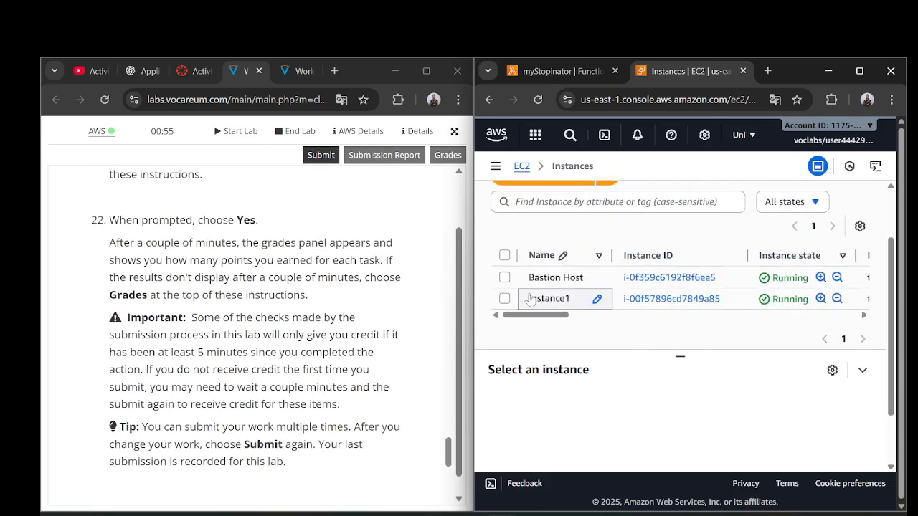
Select instance1 in the instances list and examine its state in the instance summary.
left_click(505, 305)
scroll(518, 323, "down", 2)
scroll(579, 420, "down", 4)
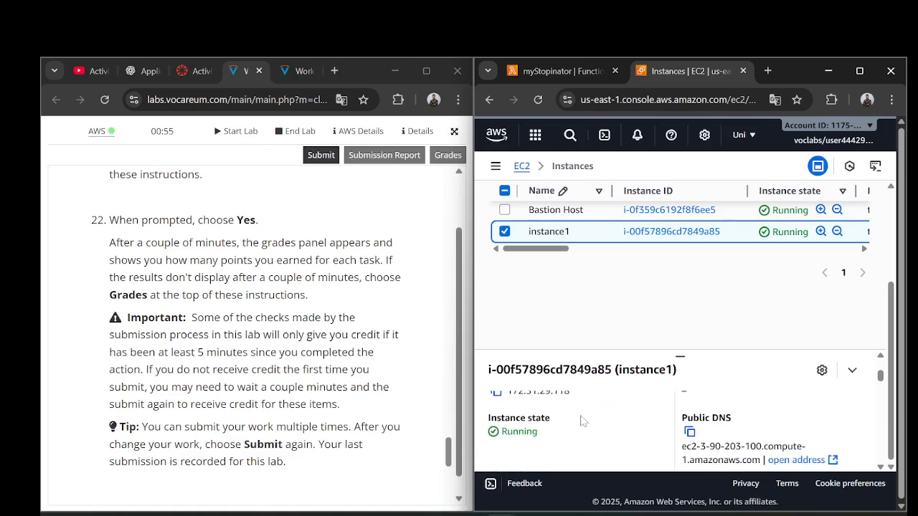
scroll(588, 424, "up", 2)
scroll(589, 424, "up", 2)
Return to the Task 4 lab instructions and submit the lab work for grading.
scroll(251, 323, "up", 4)
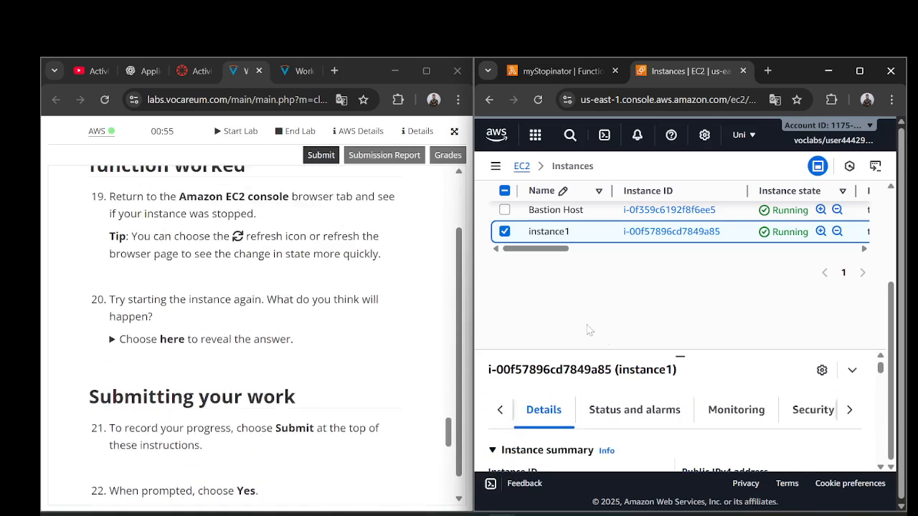
scroll(330, 280, "up", 2)
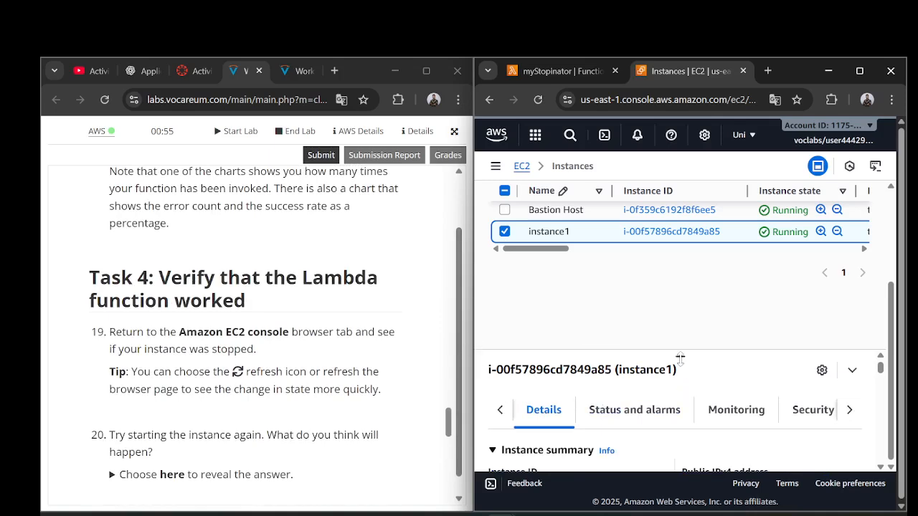
left_click(325, 159)
left_click(621, 515)
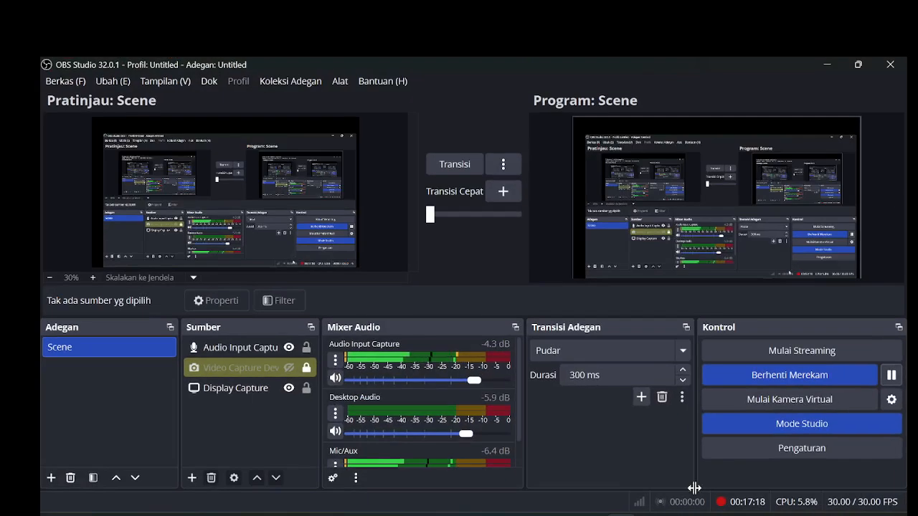